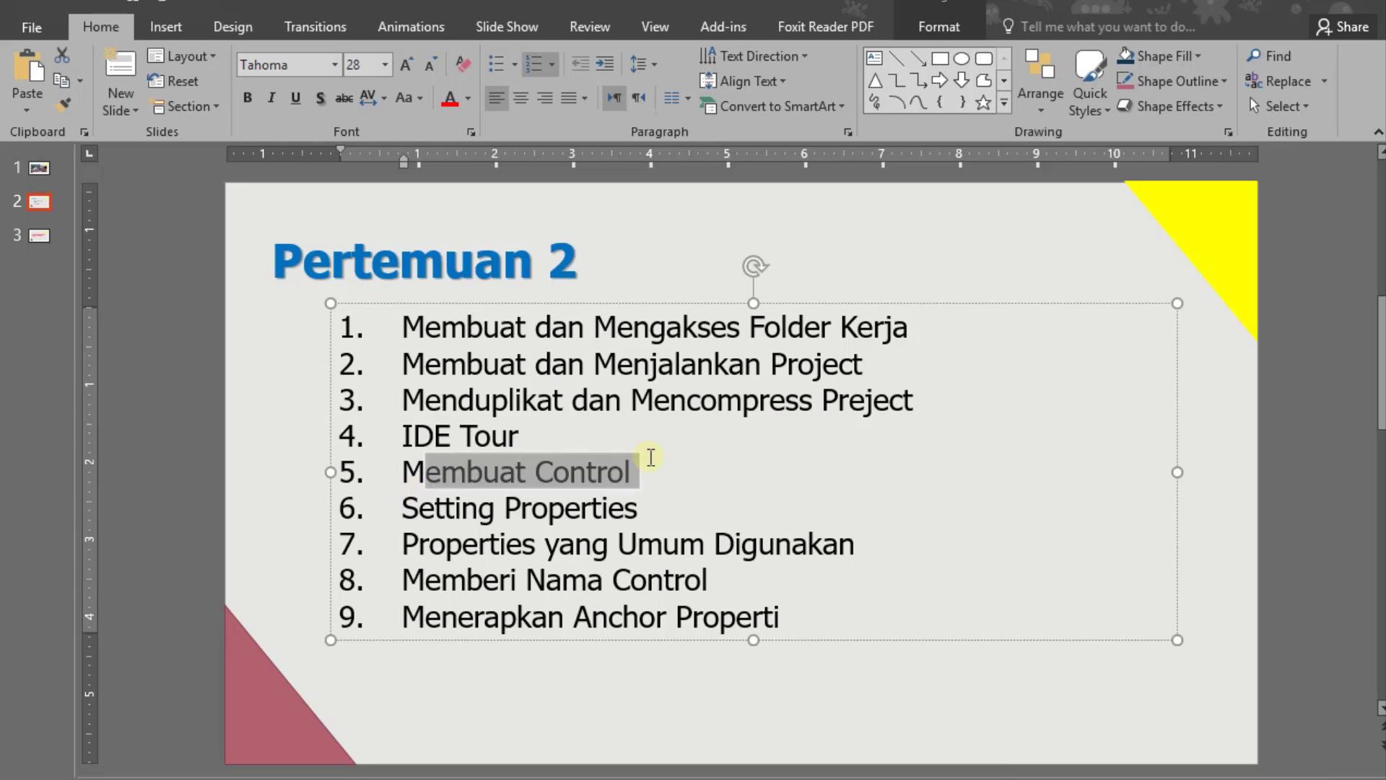
# Highlight the third agenda item, "Menduplikat dan Mencompress Preject", on the Pertemuan 2 slide
pyautogui.click(635, 468)
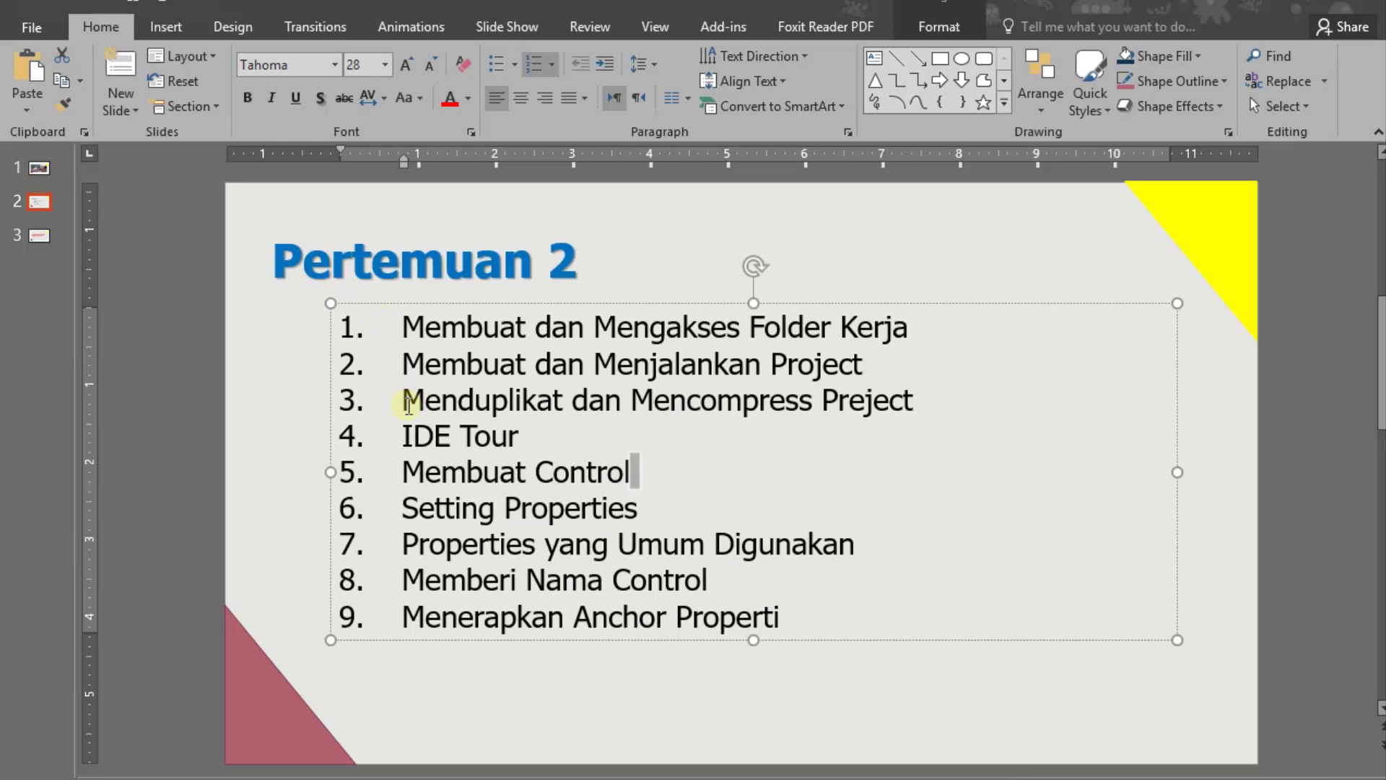
pyautogui.moveTo(405, 396); pyautogui.dragTo(882, 409)
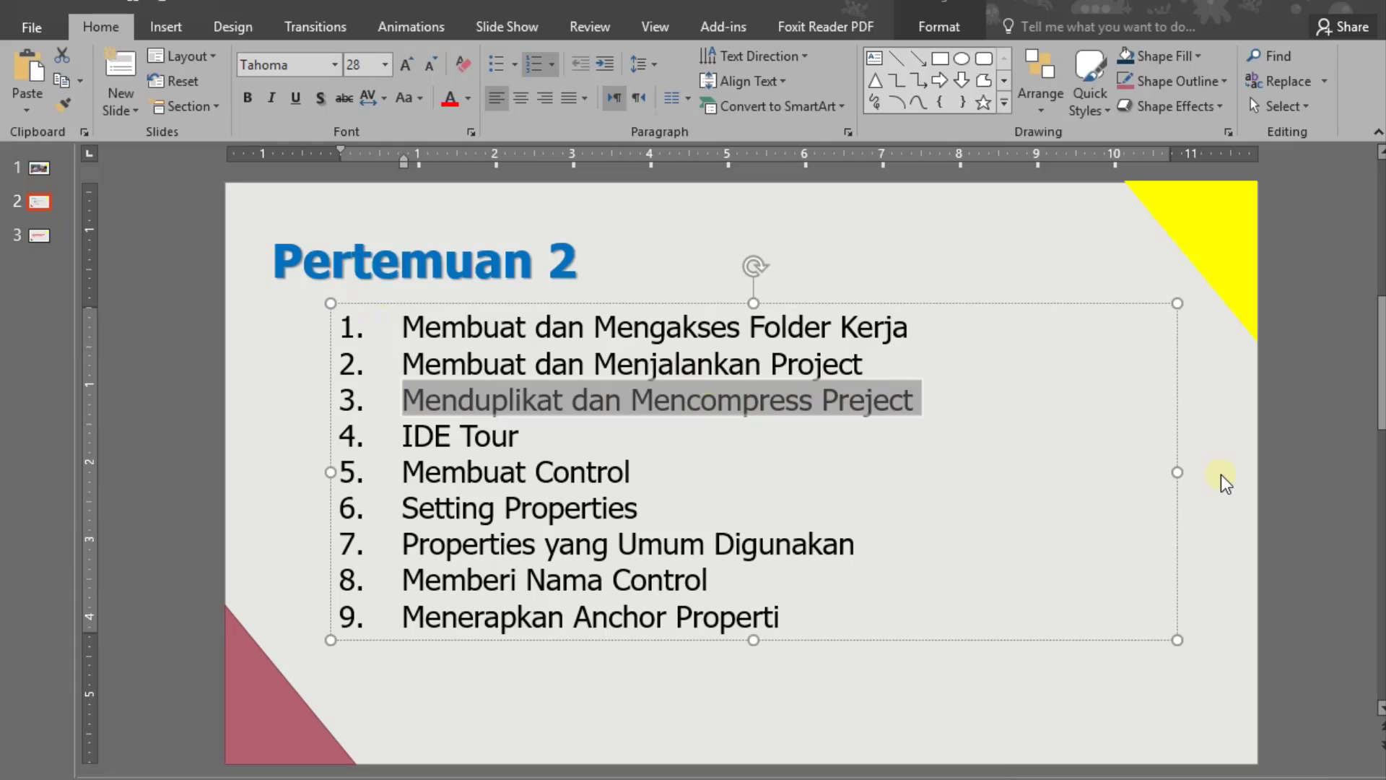
pyautogui.click(1196, 446)
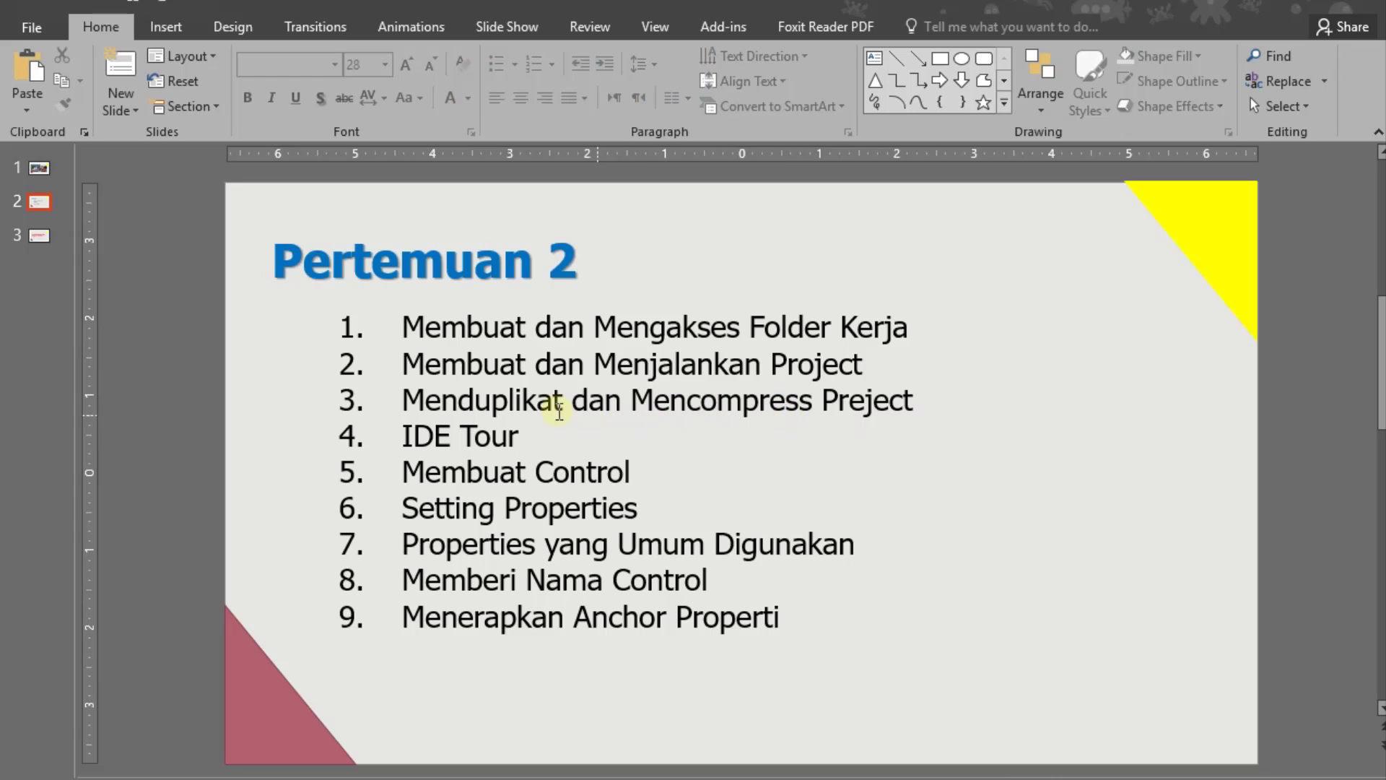
pyautogui.moveTo(402, 398); pyautogui.dragTo(924, 401)
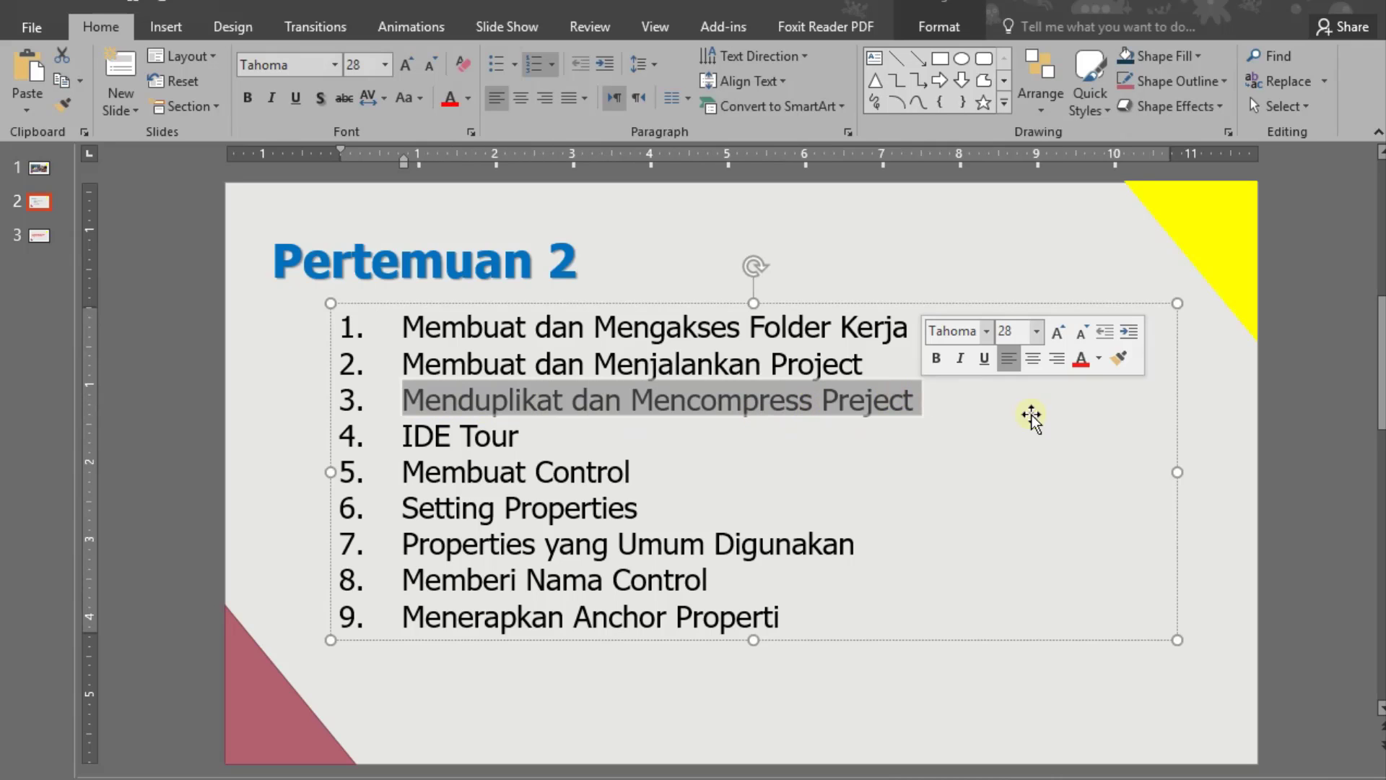
pyautogui.click(1225, 423)
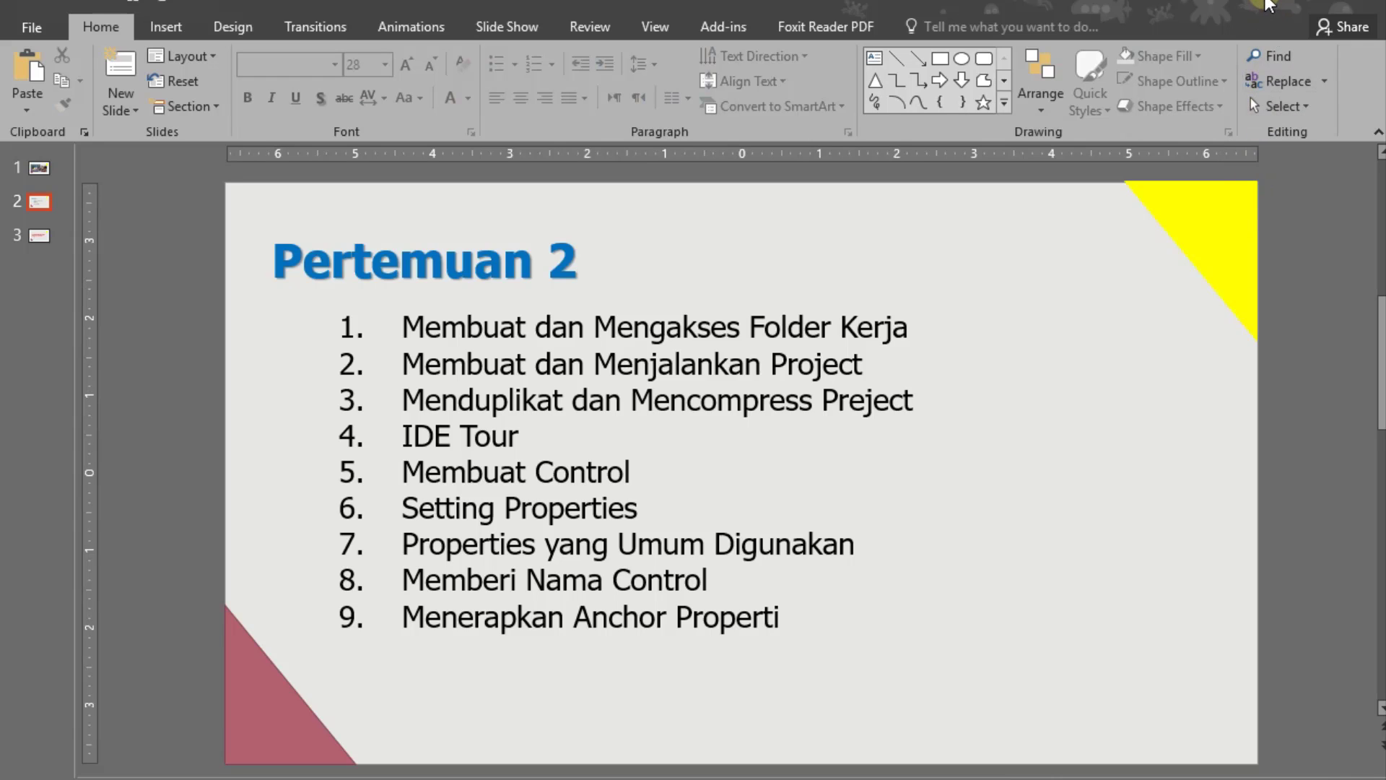
# Minimize the presentation and open the HalloDunia project folder inside the desktop folder Latihan Vb.Net
pyautogui.click(1267, 4)
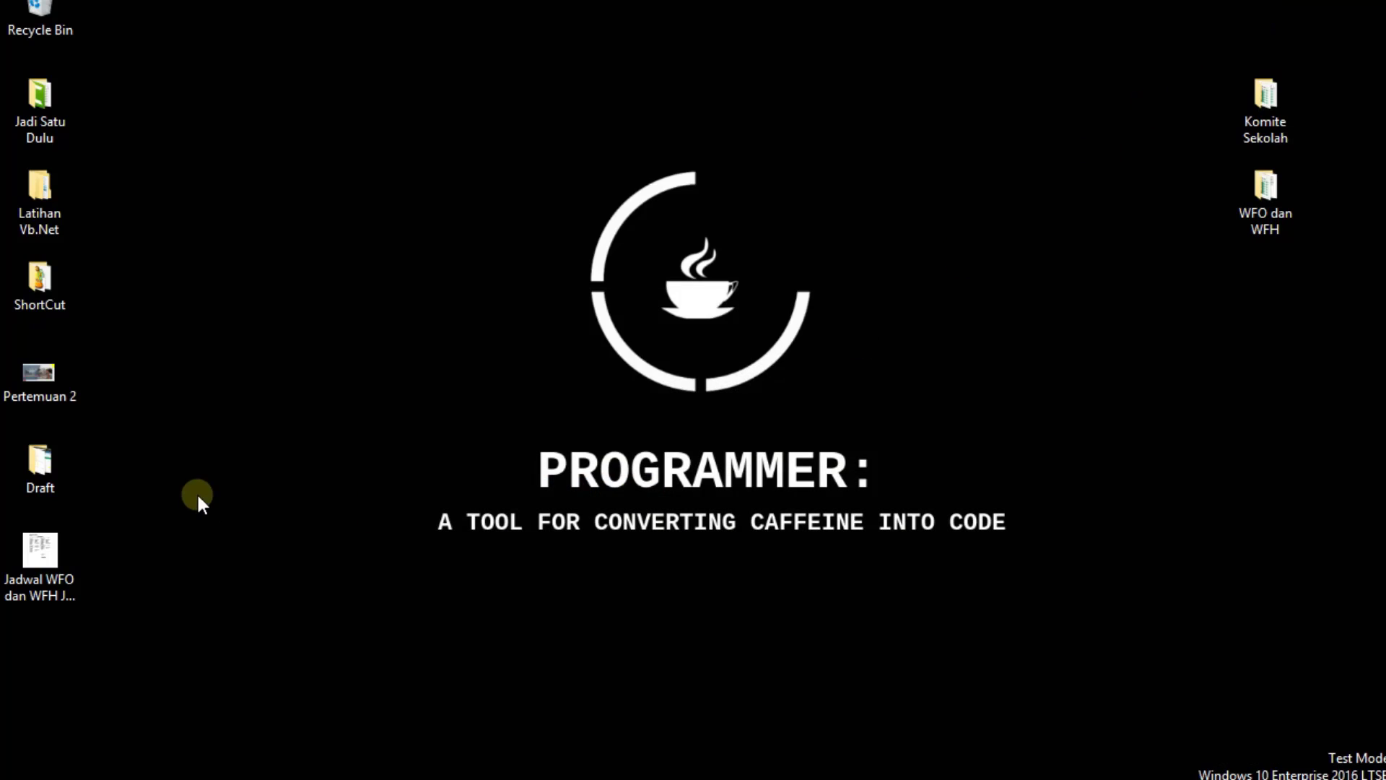
pyautogui.doubleClick(55, 220)
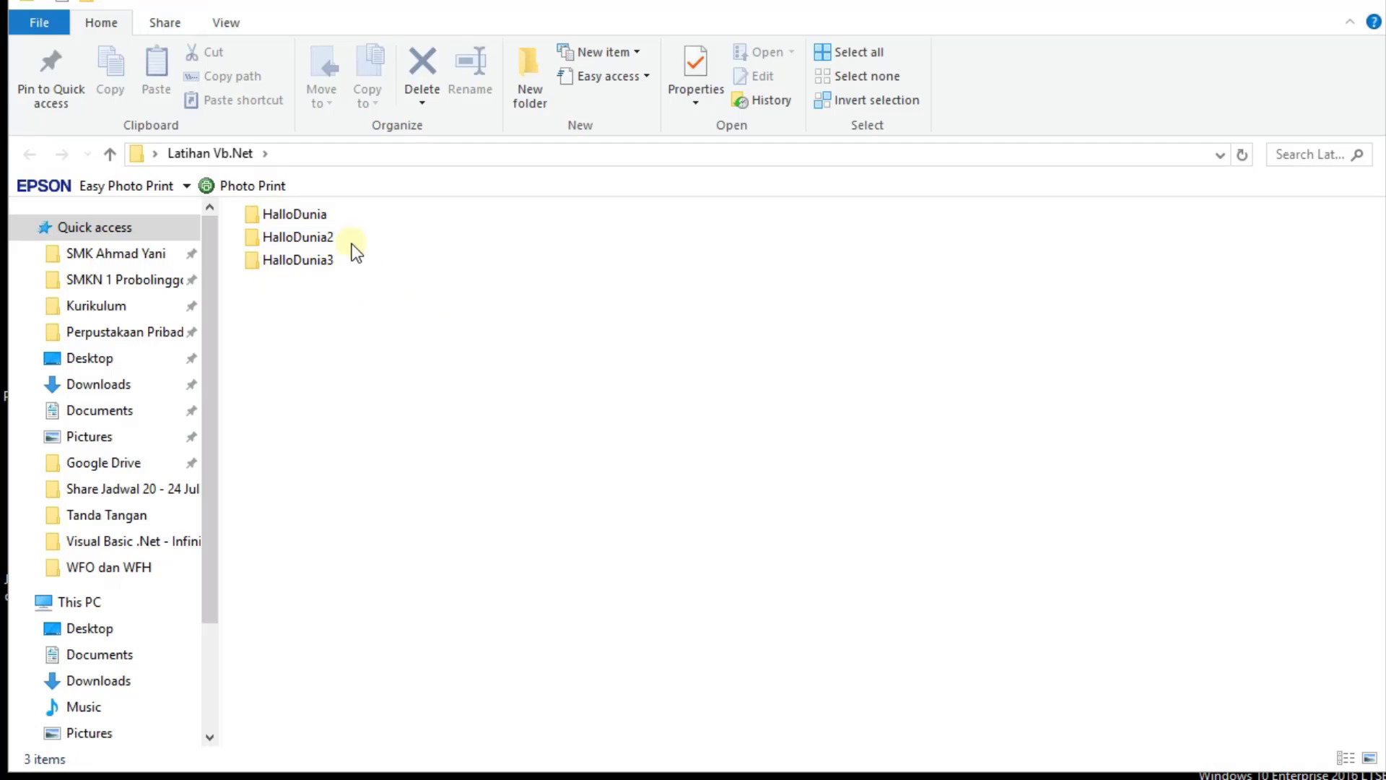
pyautogui.doubleClick(269, 214)
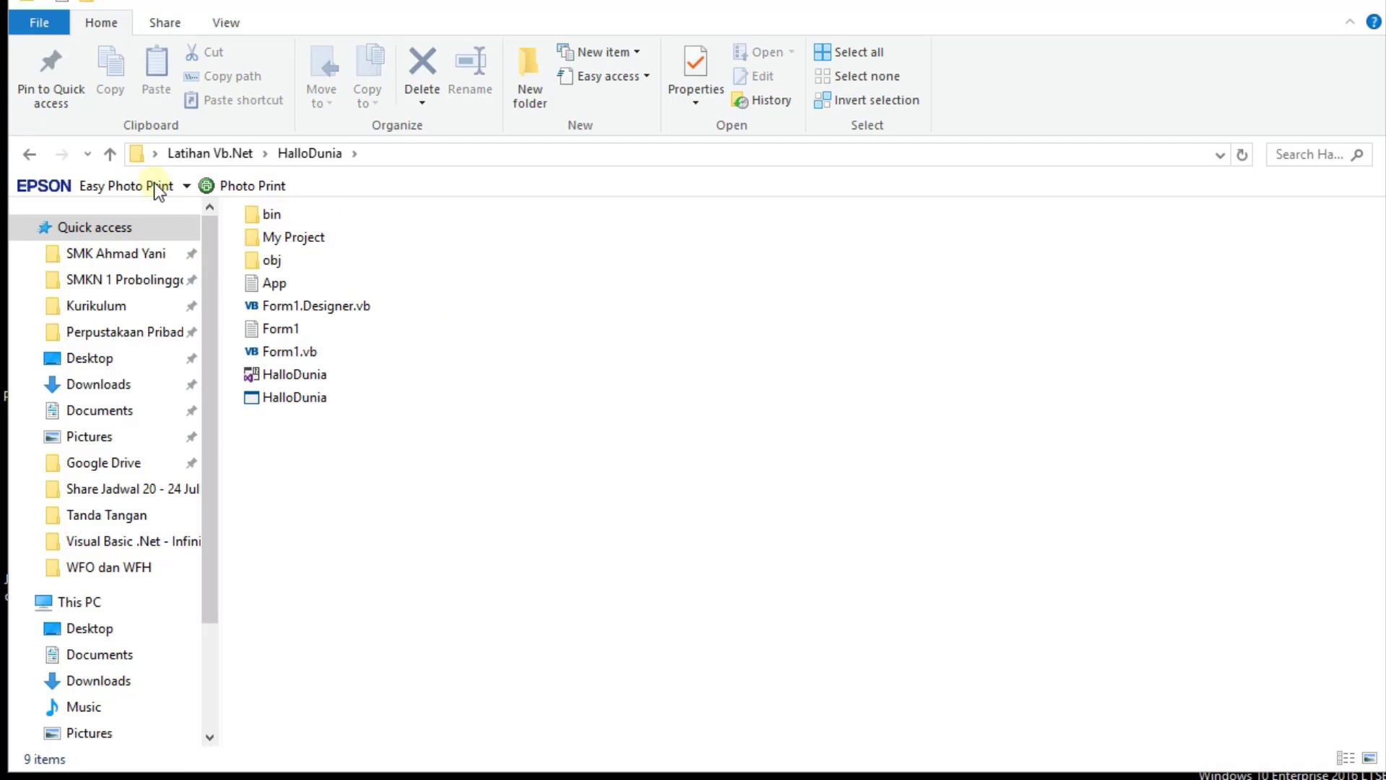
pyautogui.click(110, 152)
pyautogui.doubleClick(309, 213)
# Check the file type of the HalloDunia solution entry in the project folder
pyautogui.click(283, 377)
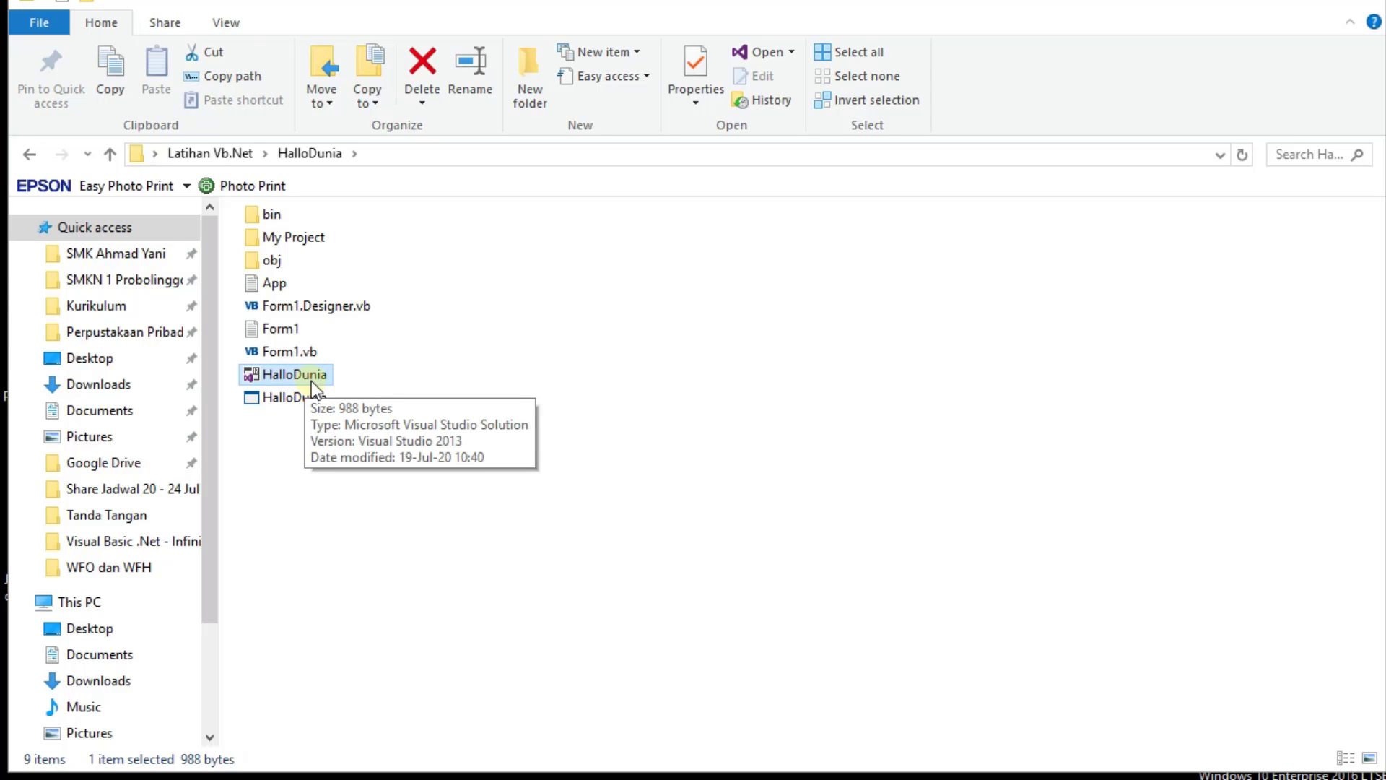
pyautogui.click(414, 382)
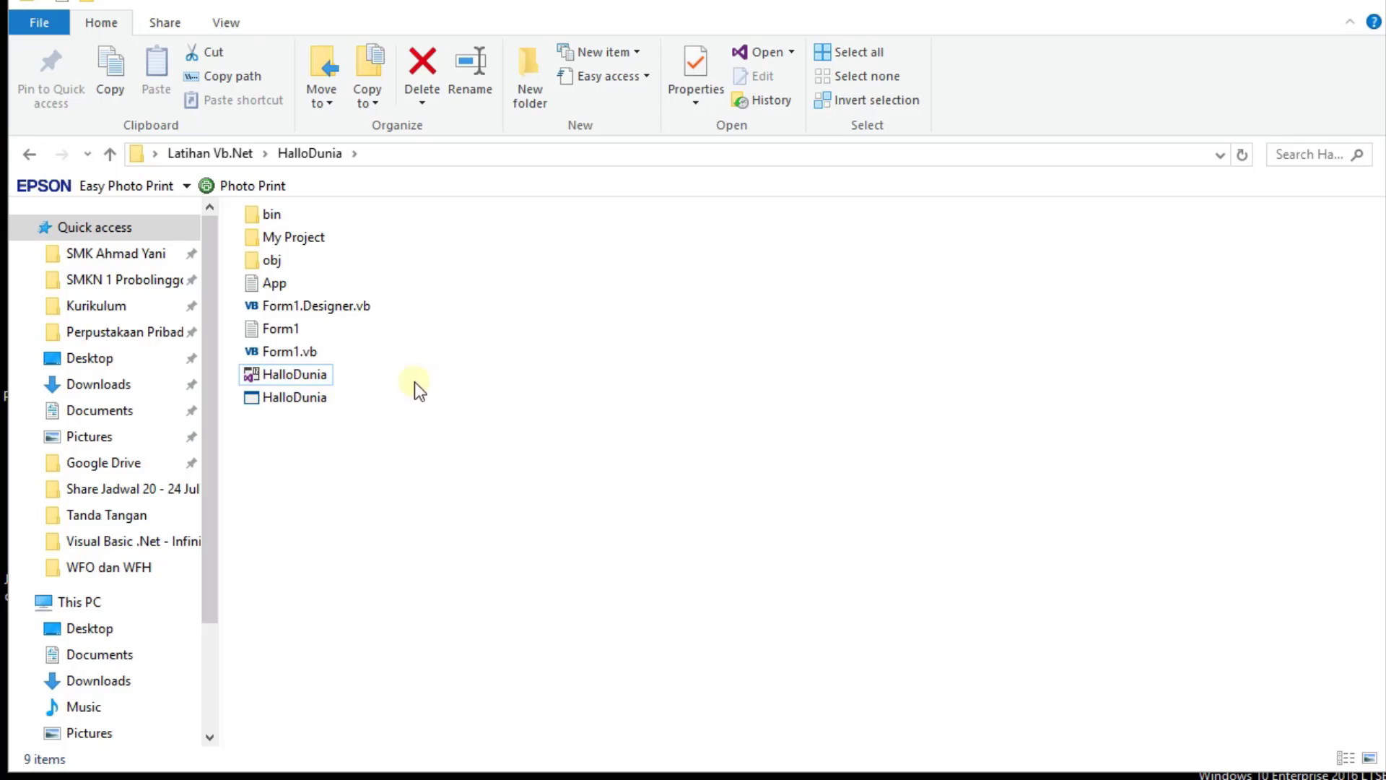
pyautogui.click(295, 374)
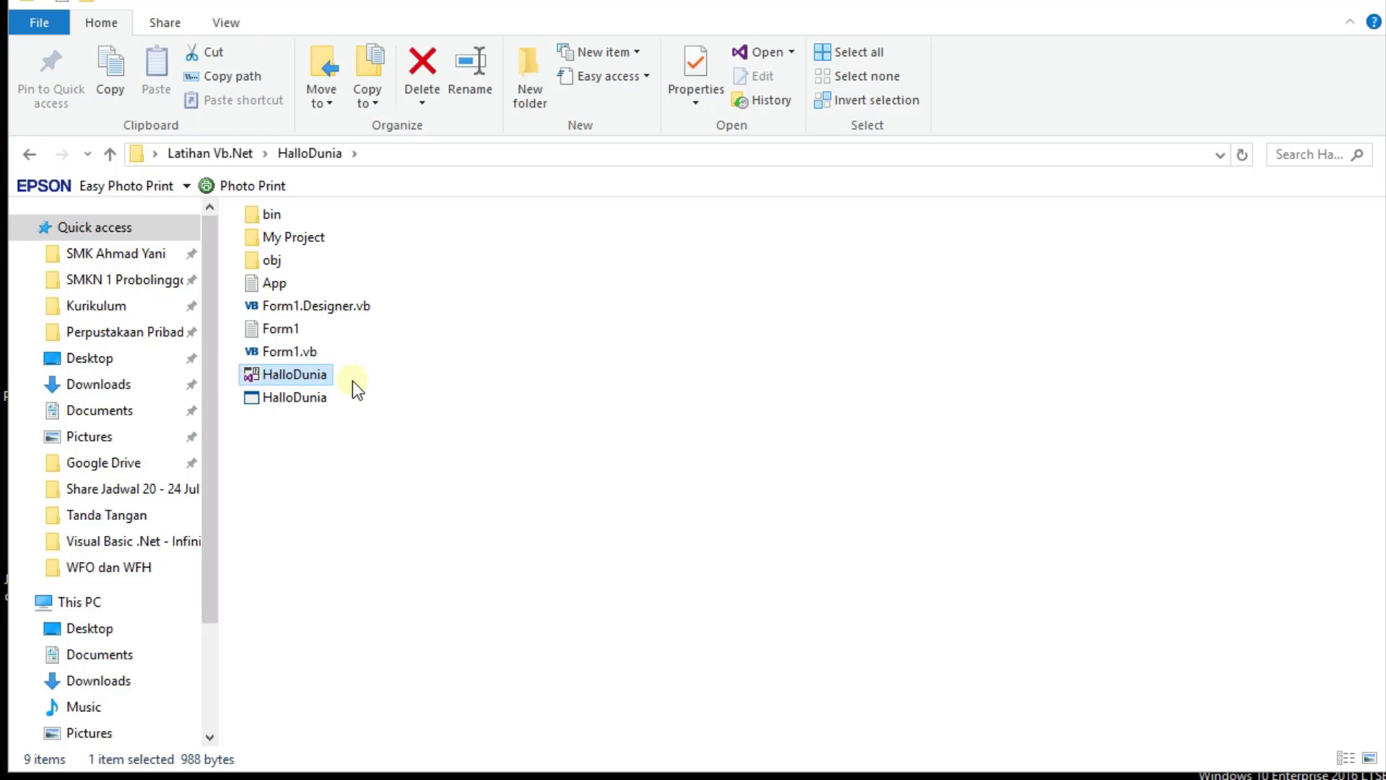
pyautogui.click(353, 381)
# Turn off "Hide extensions for known file types" in the Folder Options and apply the change
pyautogui.click(215, 24)
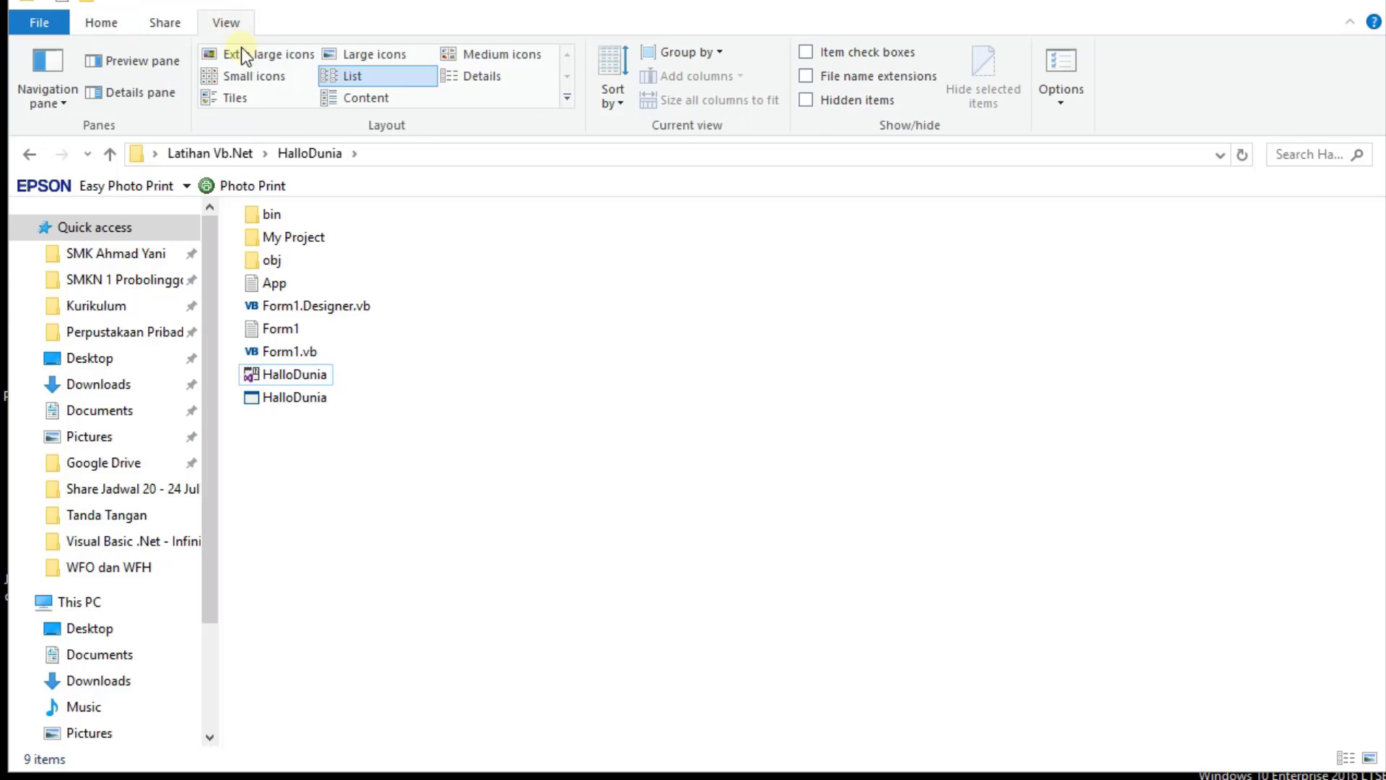
pyautogui.click(495, 80)
pyautogui.click(1069, 65)
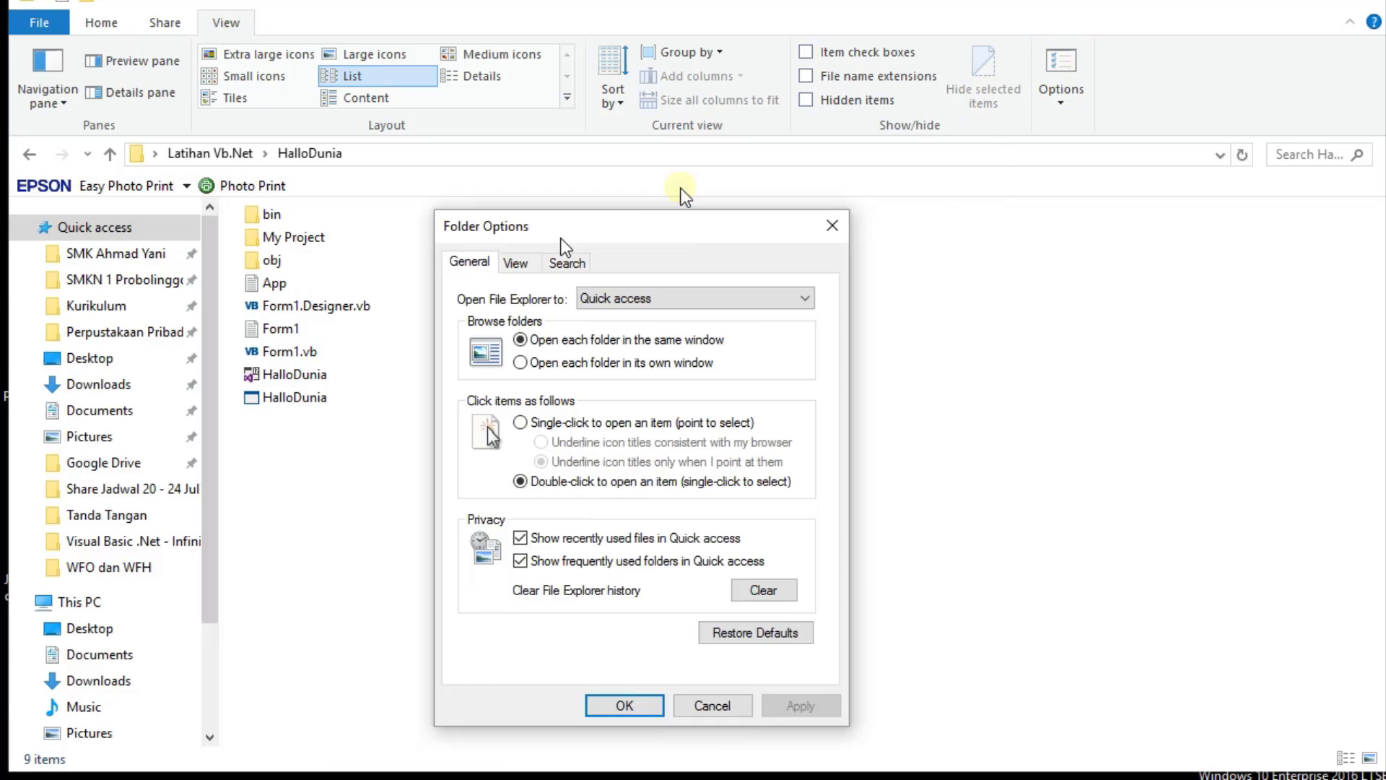
pyautogui.click(654, 192)
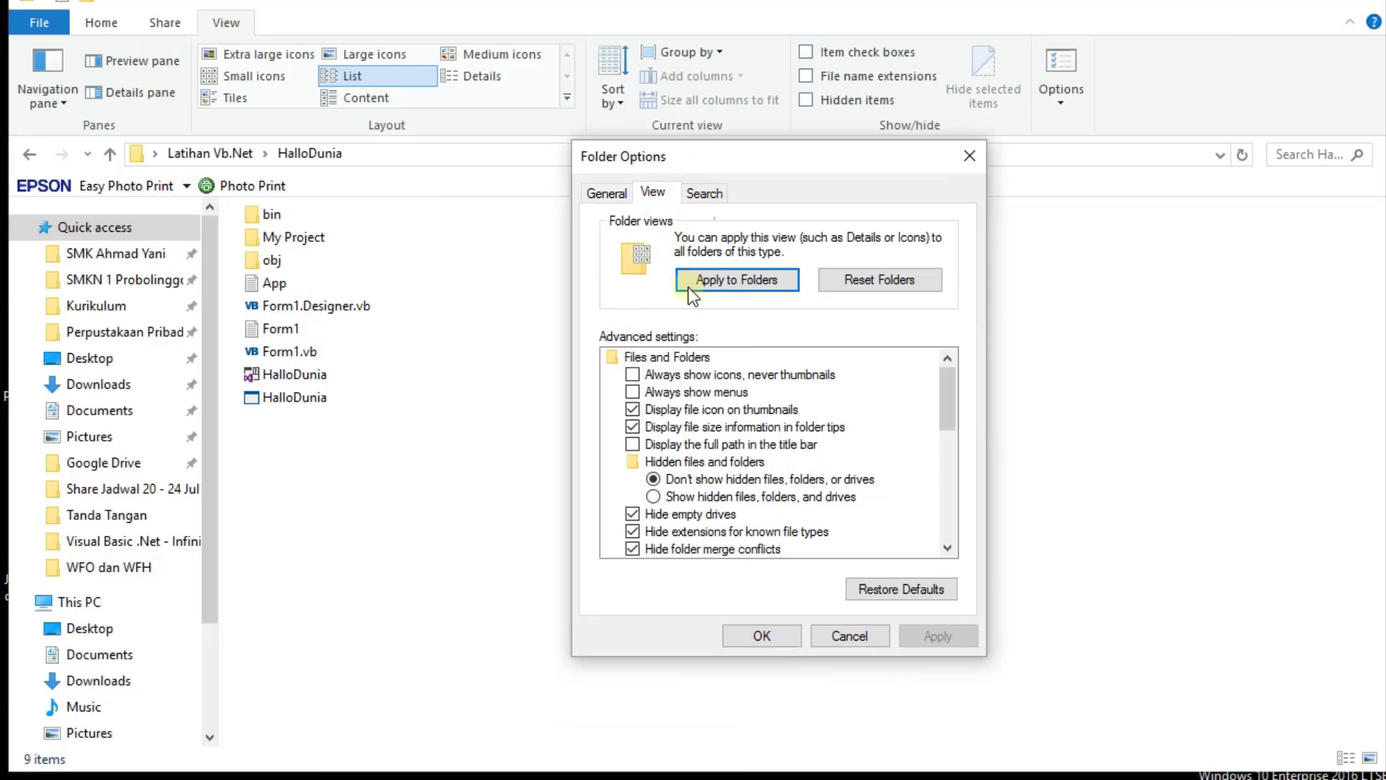
pyautogui.click(632, 532)
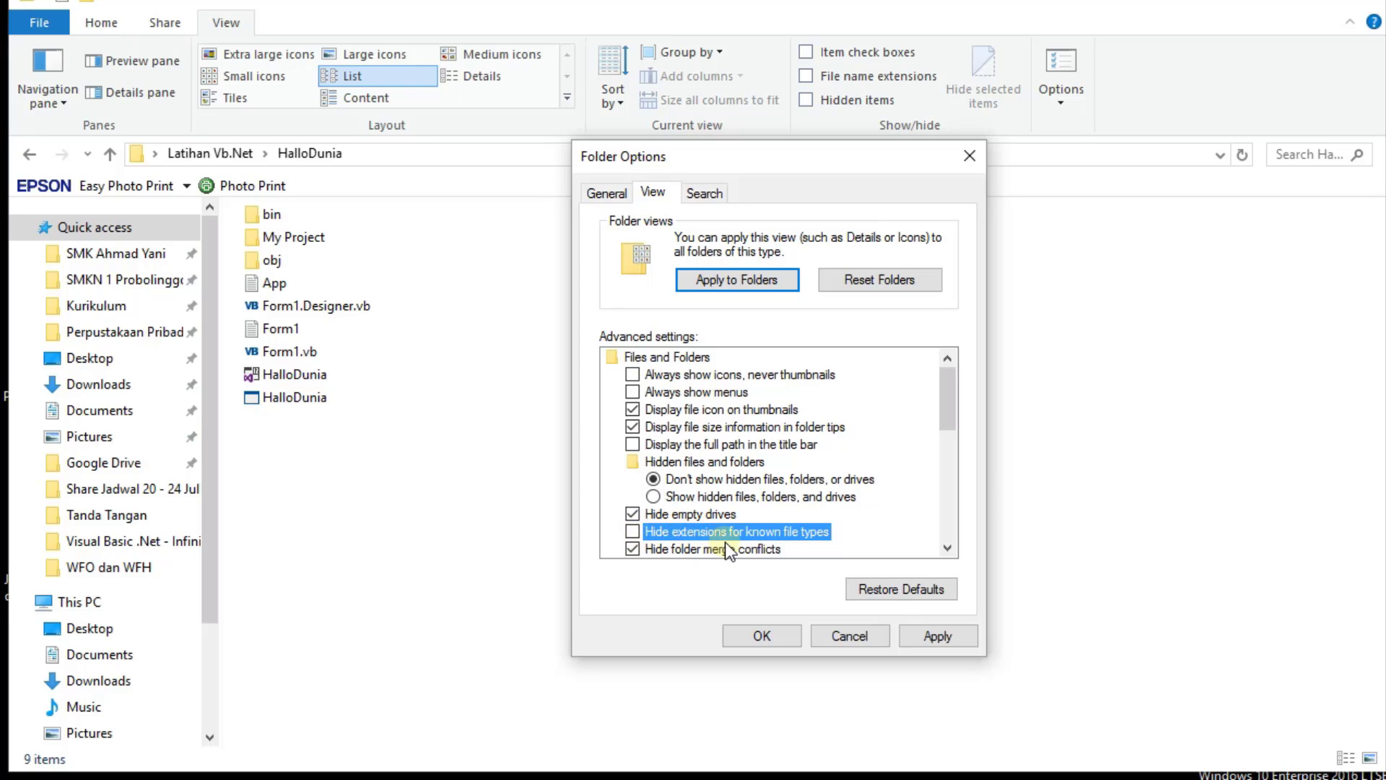
pyautogui.click(775, 637)
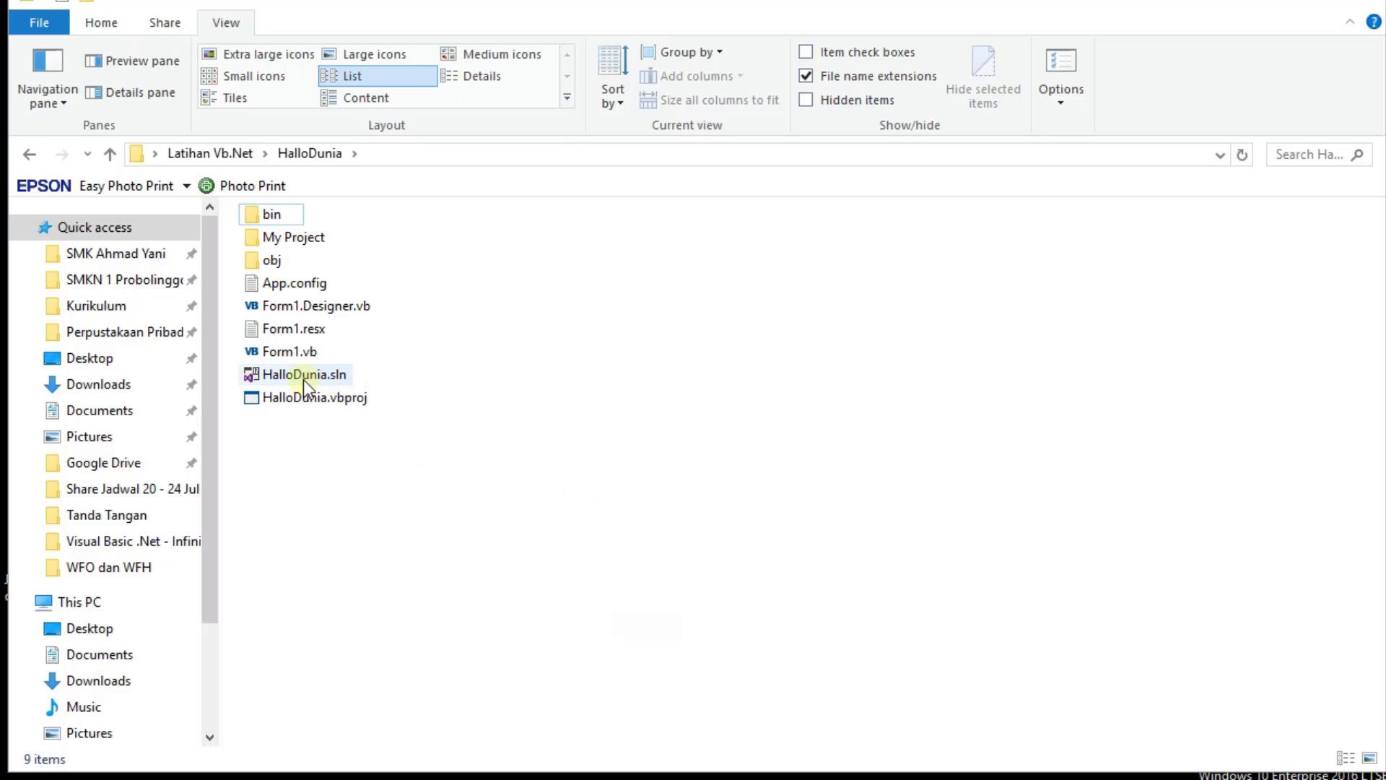
# Open HalloDunia.sln in Visual Studio to view its form, and close Visual Studio again
pyautogui.click(335, 371)
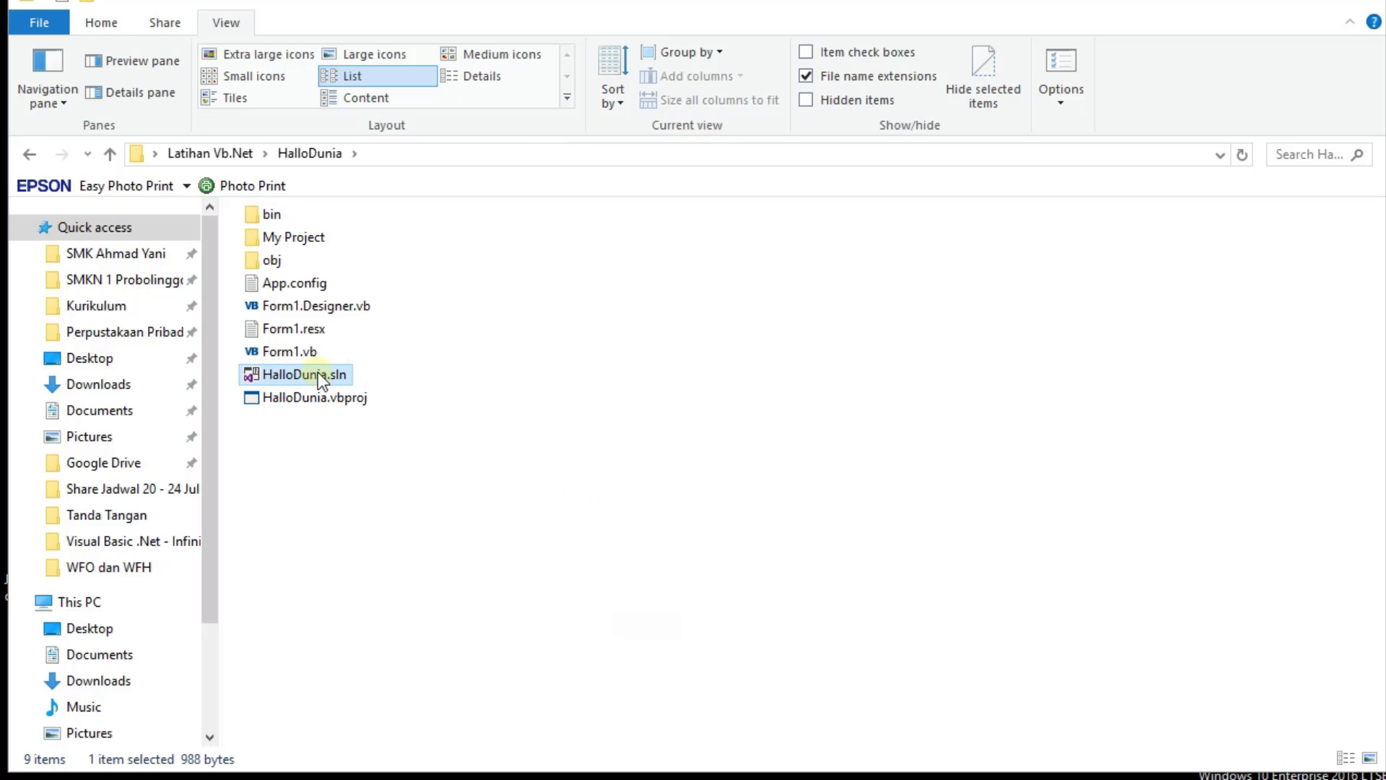
pyautogui.doubleClick(325, 374)
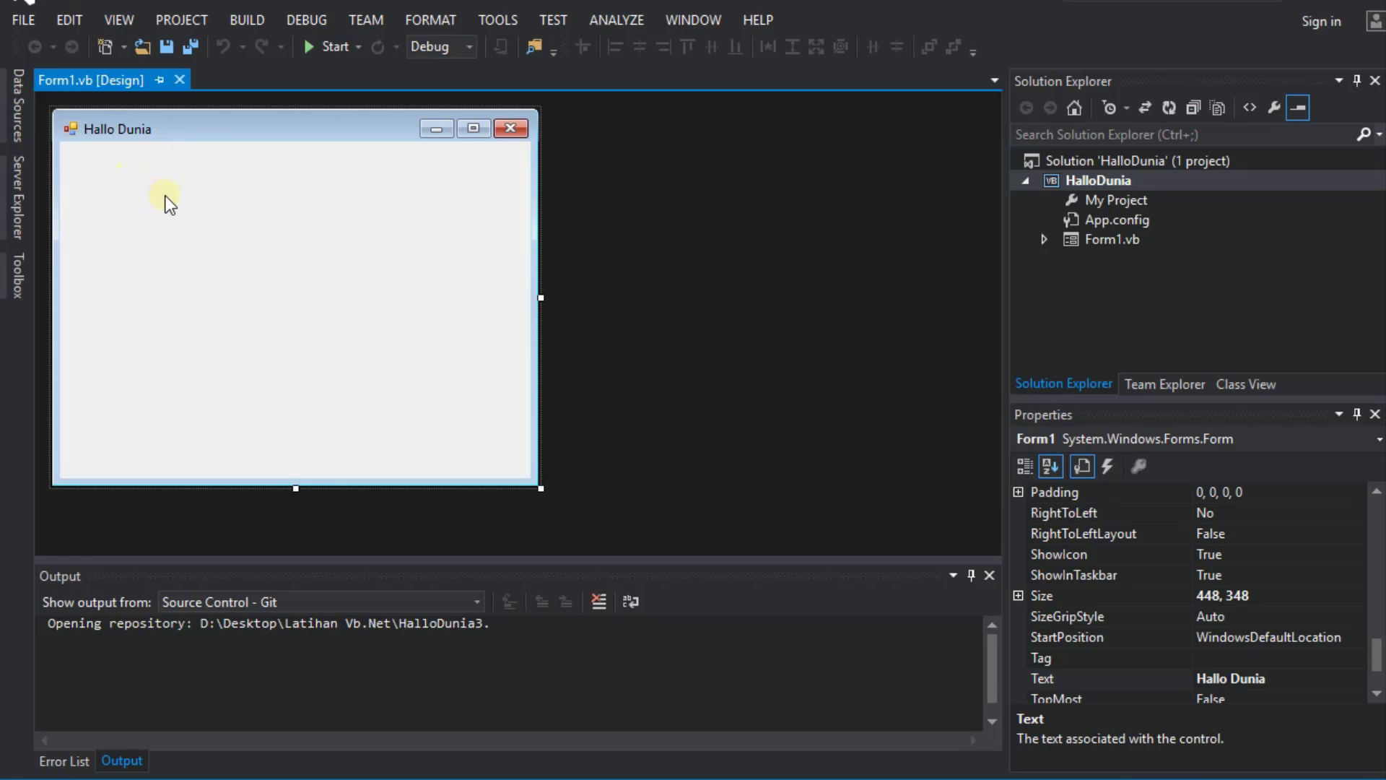
pyautogui.click(1375, 5)
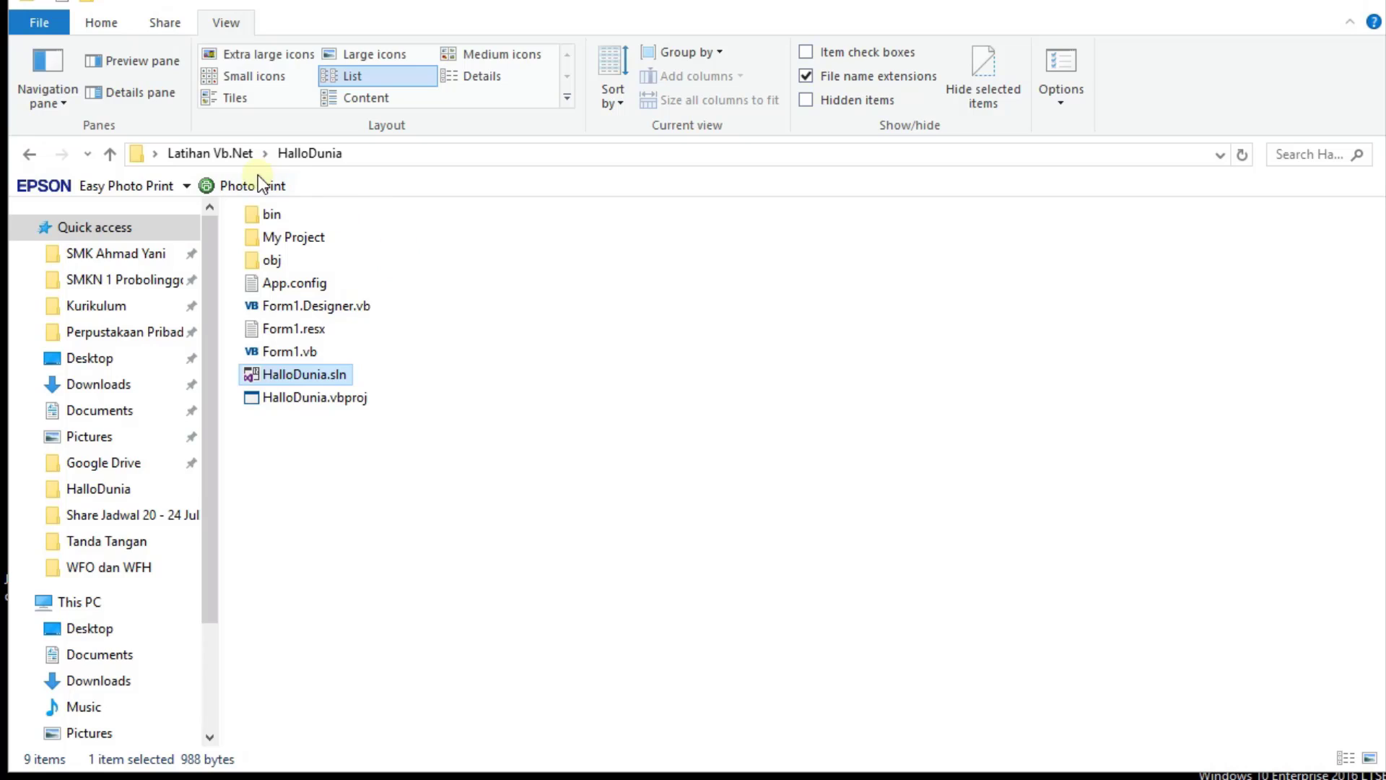
# Go up to Latihan Vb.Net, reenter the HalloDunia folder and open HalloDunia.sln in Visual Studio
pyautogui.click(239, 155)
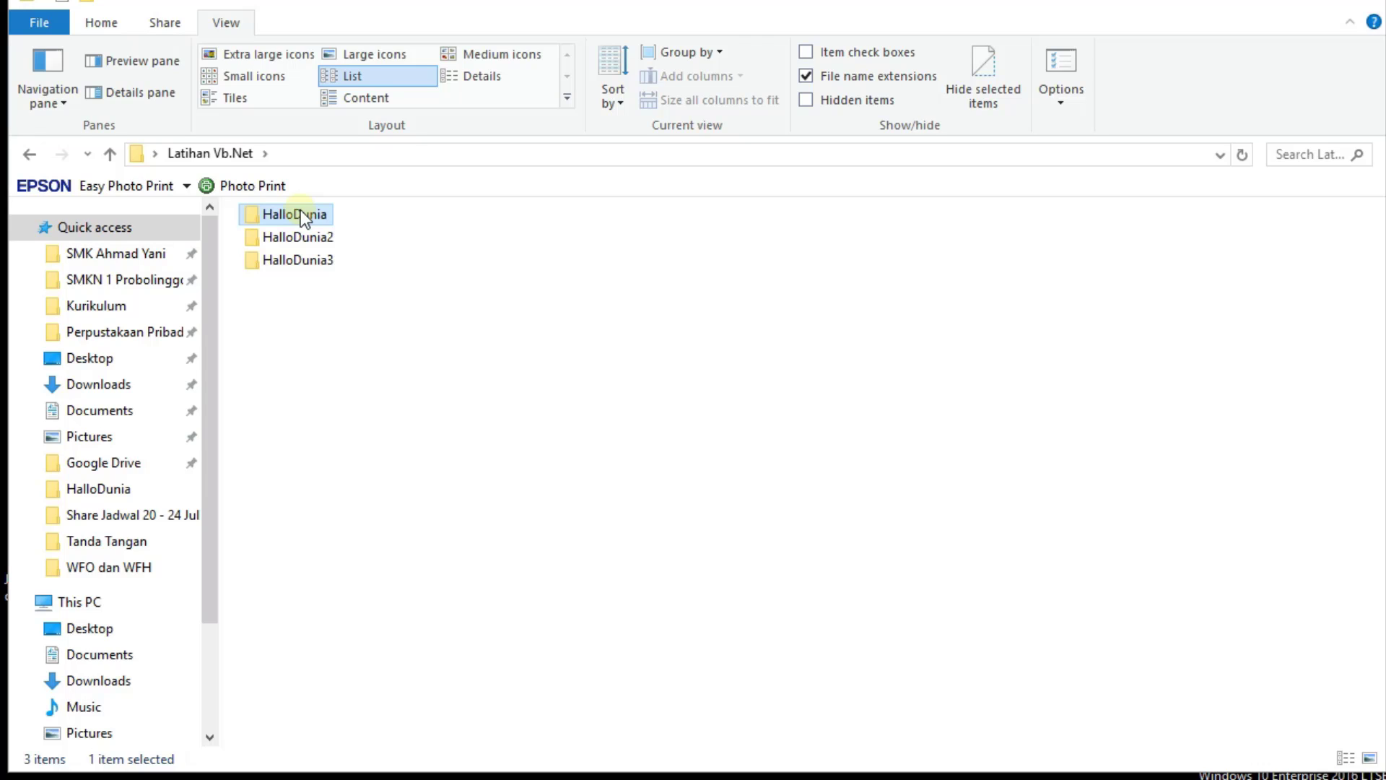
pyautogui.click(402, 249)
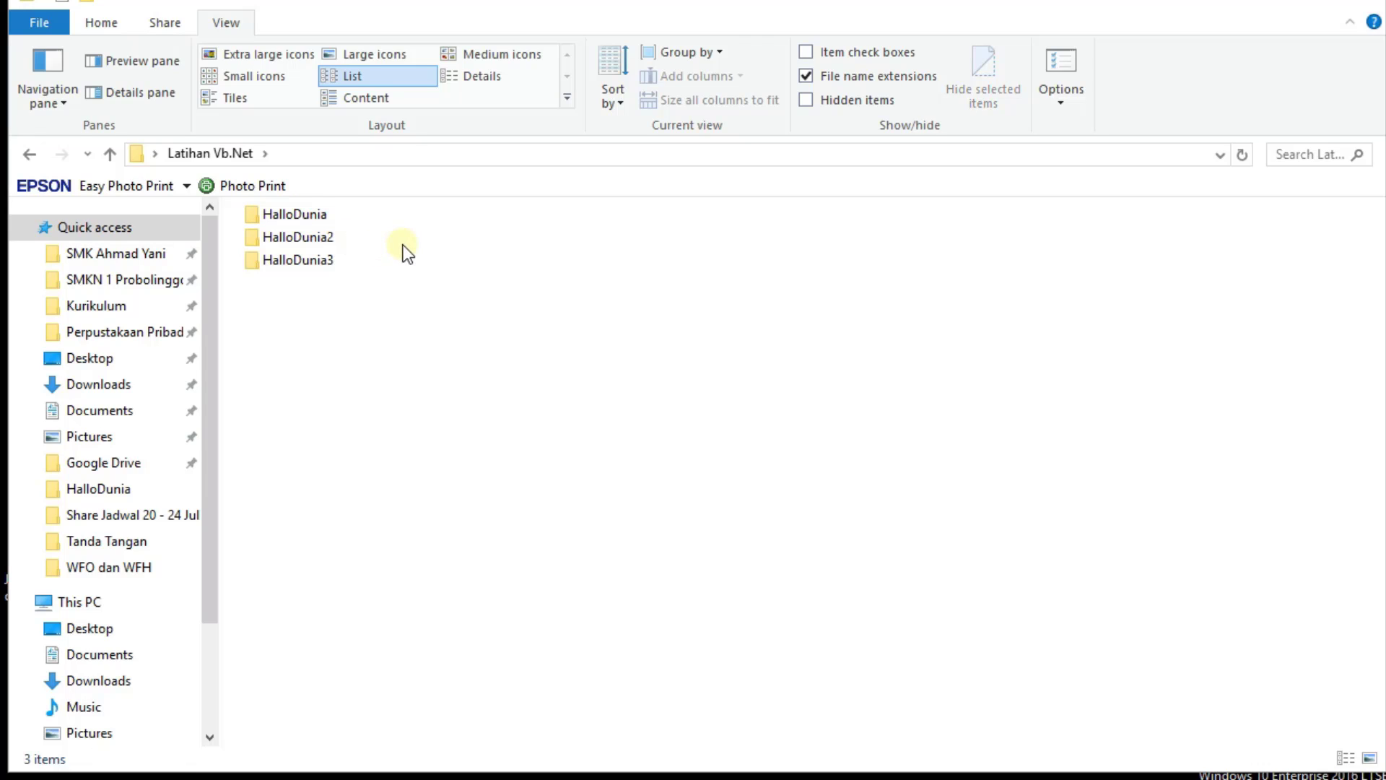
pyautogui.doubleClick(317, 219)
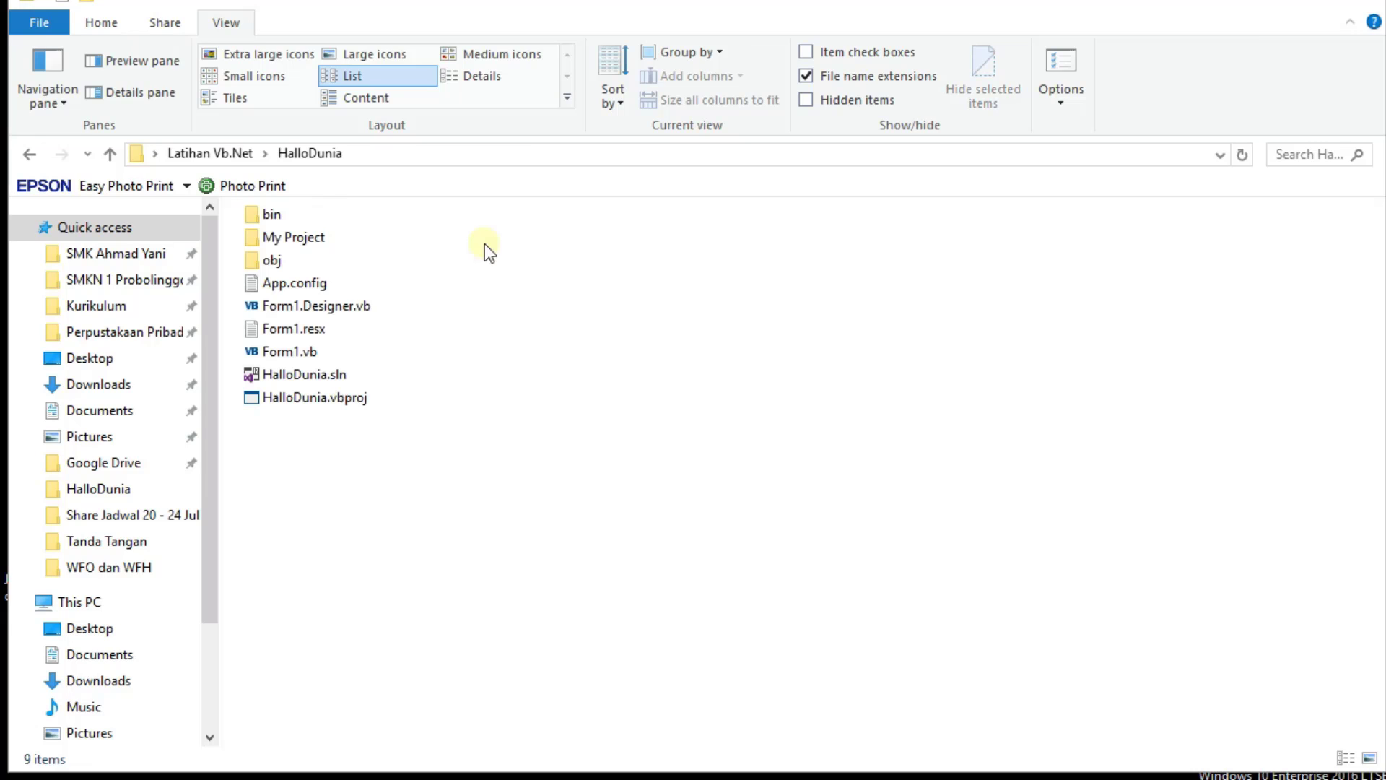
pyautogui.doubleClick(310, 371)
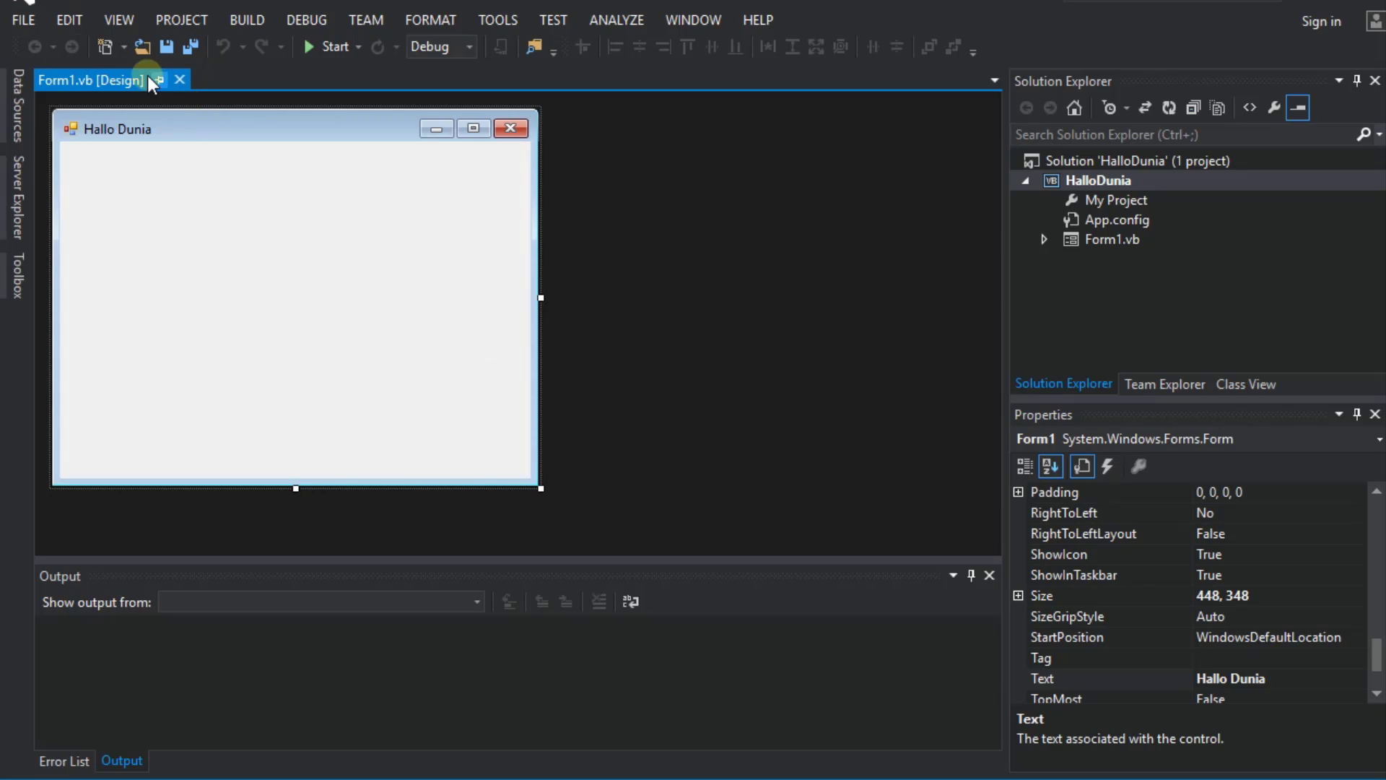
# Examine the save commands available for the HalloDunia project in Visual Studio, and return to File Explorer
pyautogui.click(36, 20)
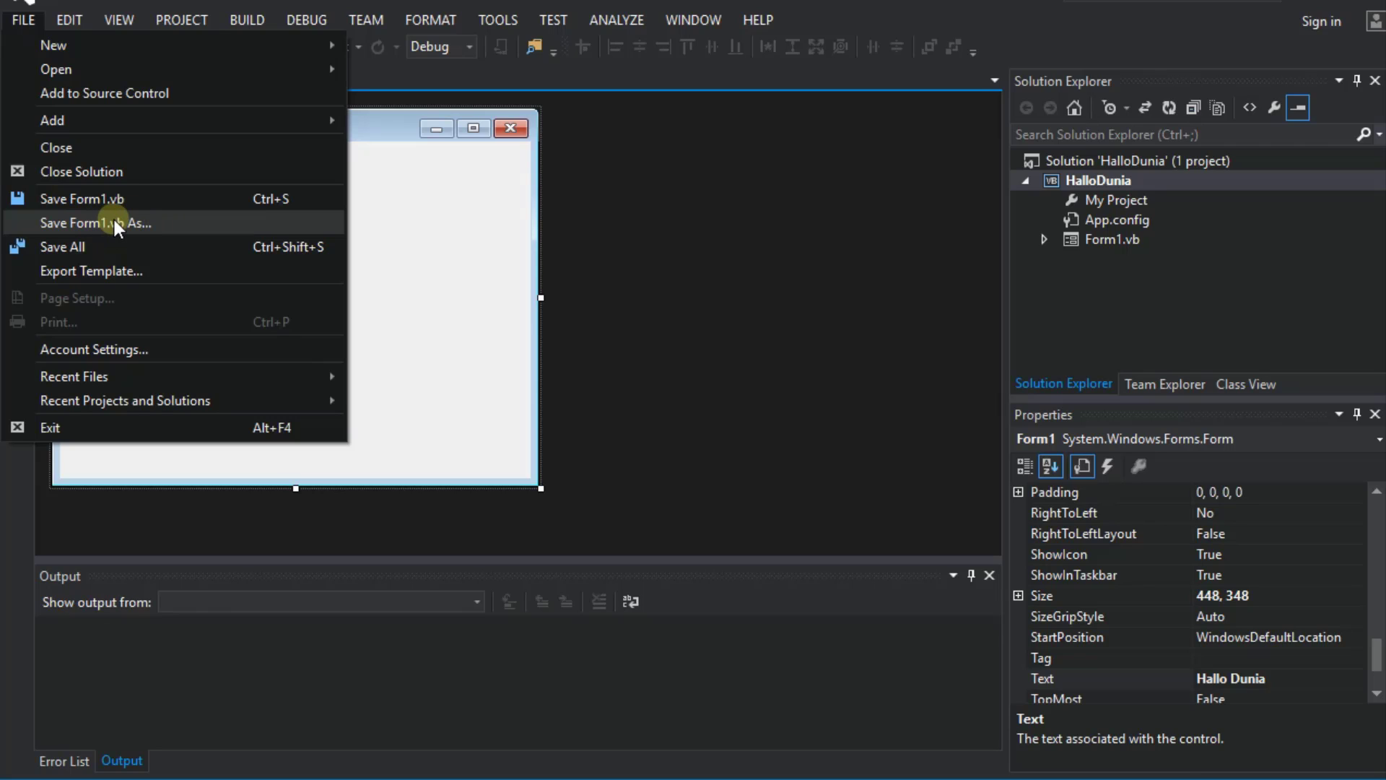
pyautogui.click(338, 236)
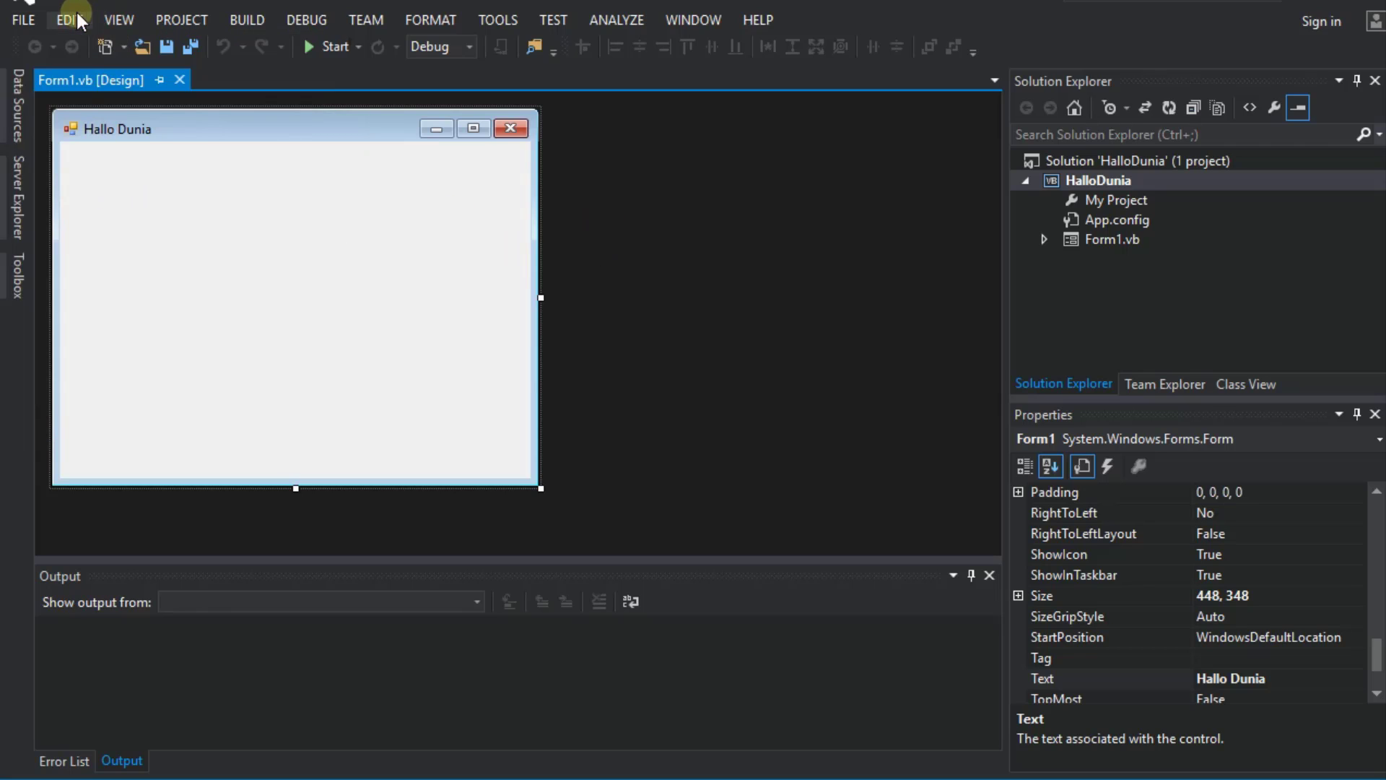
pyautogui.click(33, 18)
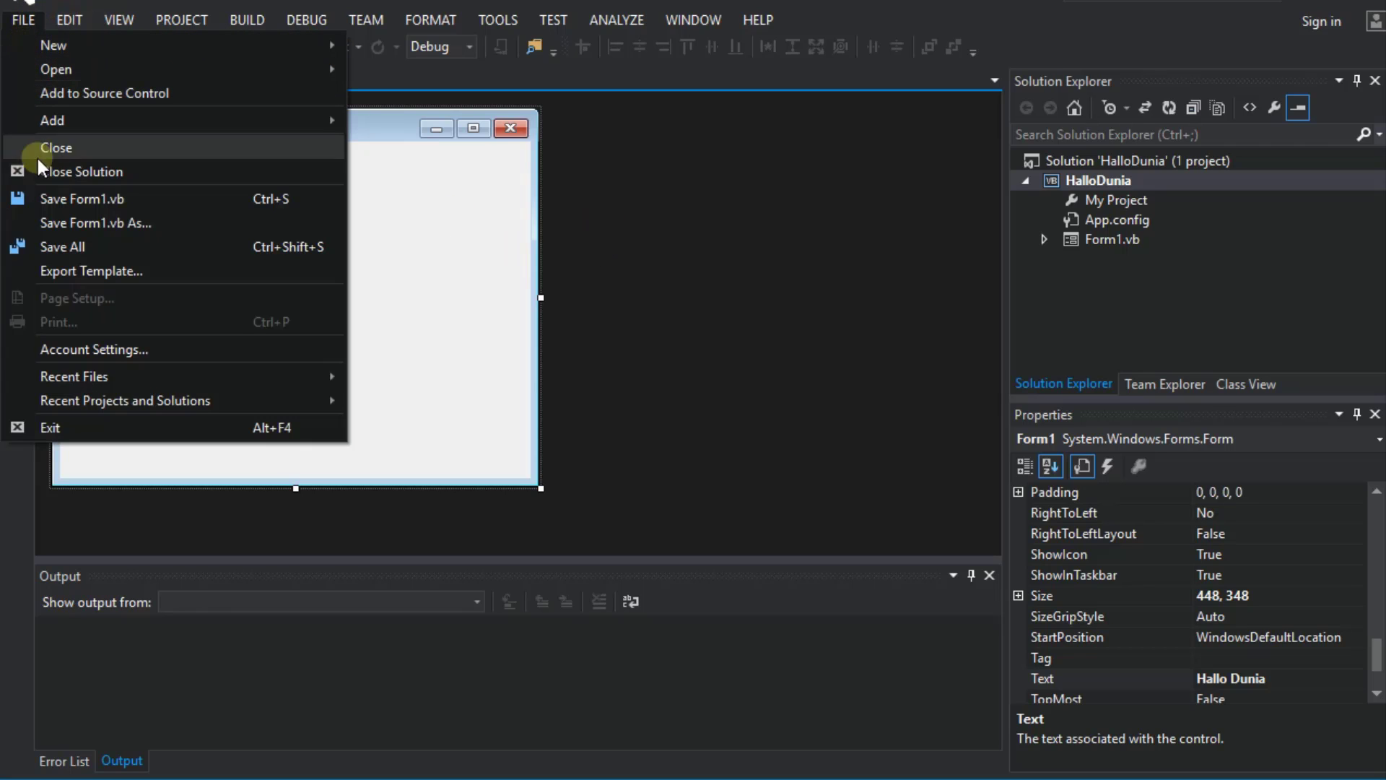
pyautogui.click(458, 264)
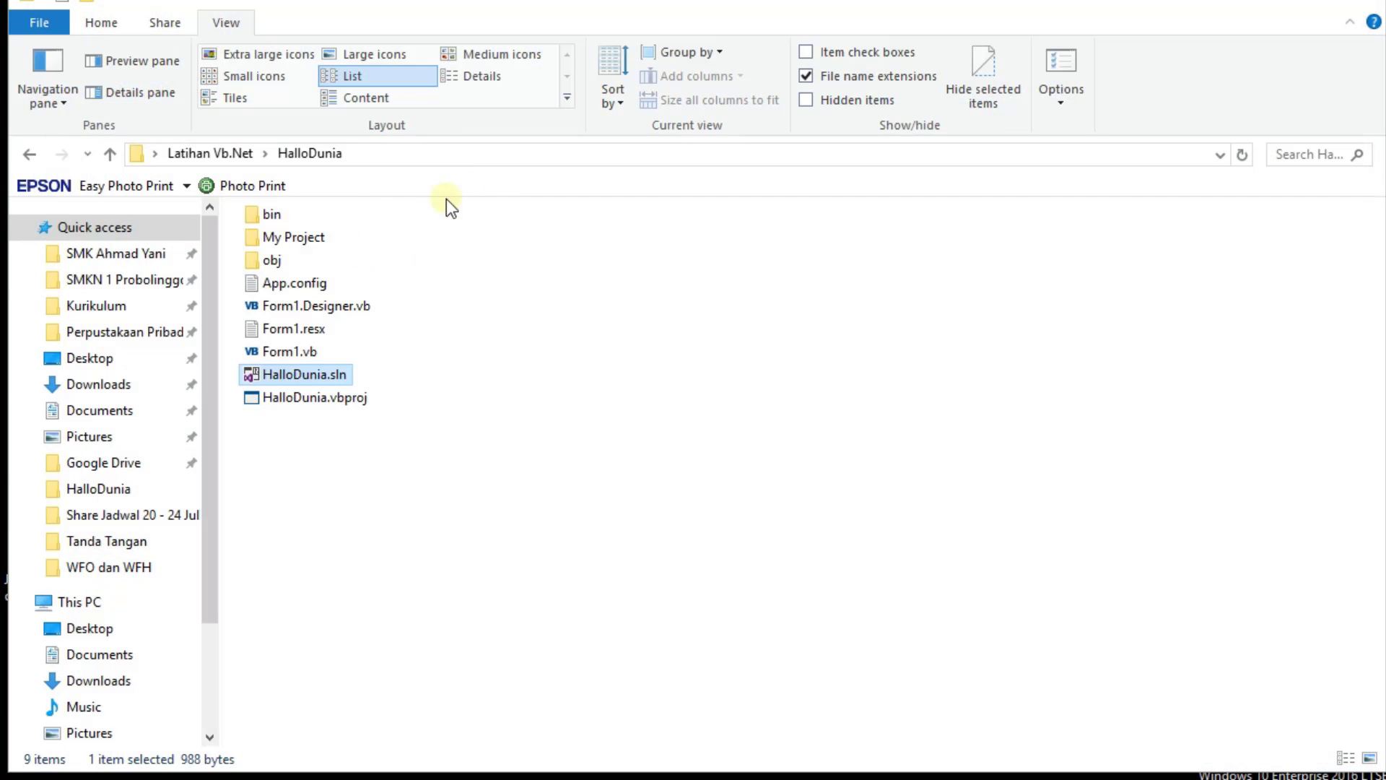
# Duplicate the HalloDunia project folder by copying and pasting it within Latihan Vb.Net
pyautogui.click(236, 157)
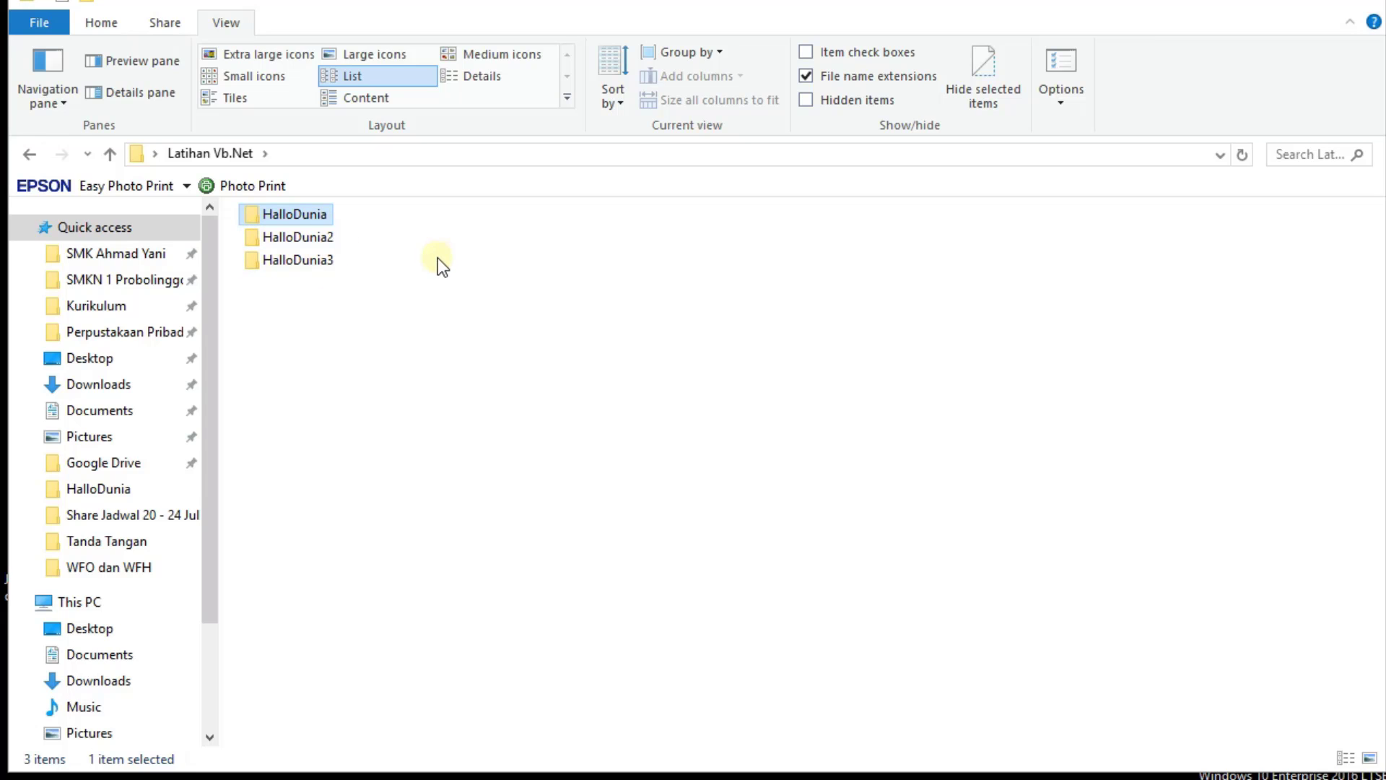
pyautogui.rightClick(304, 215)
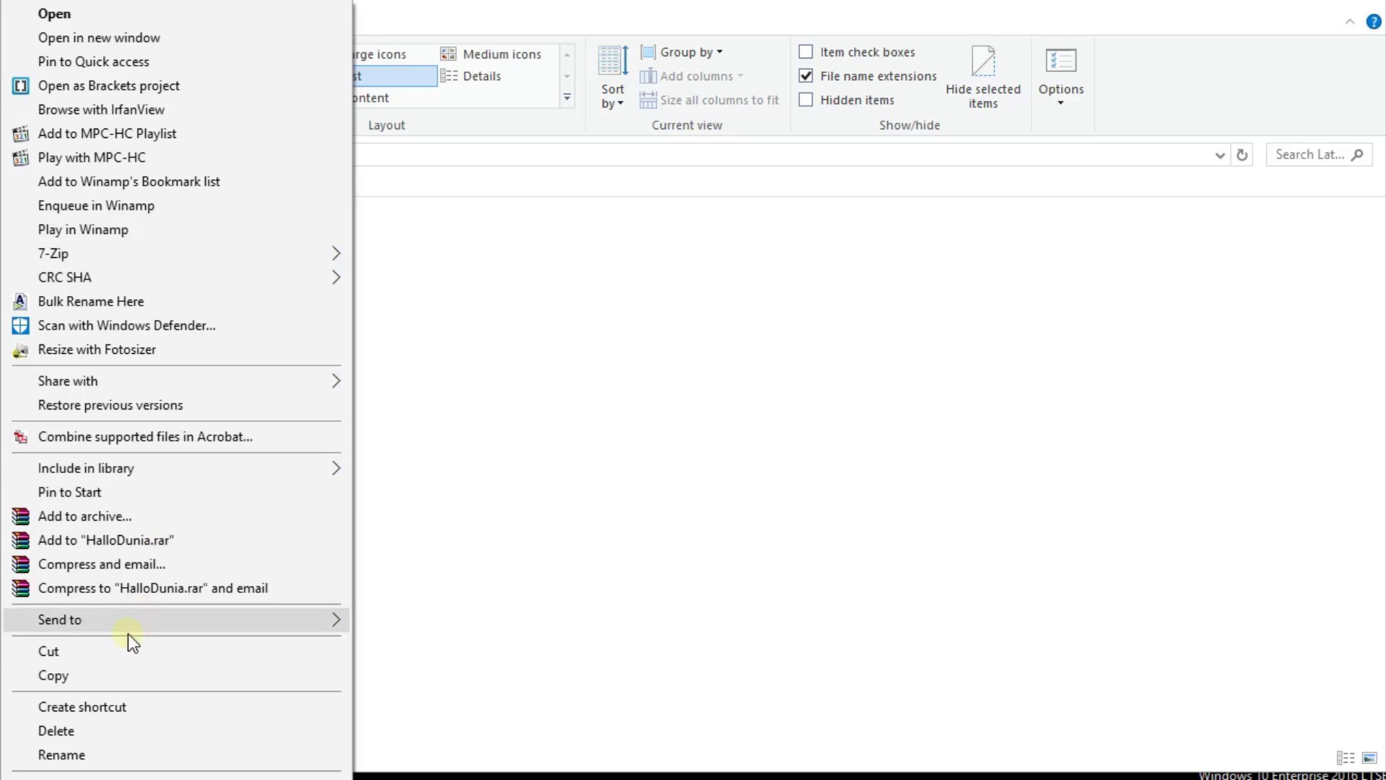
pyautogui.click(113, 677)
pyautogui.click(547, 361)
pyautogui.click(299, 210)
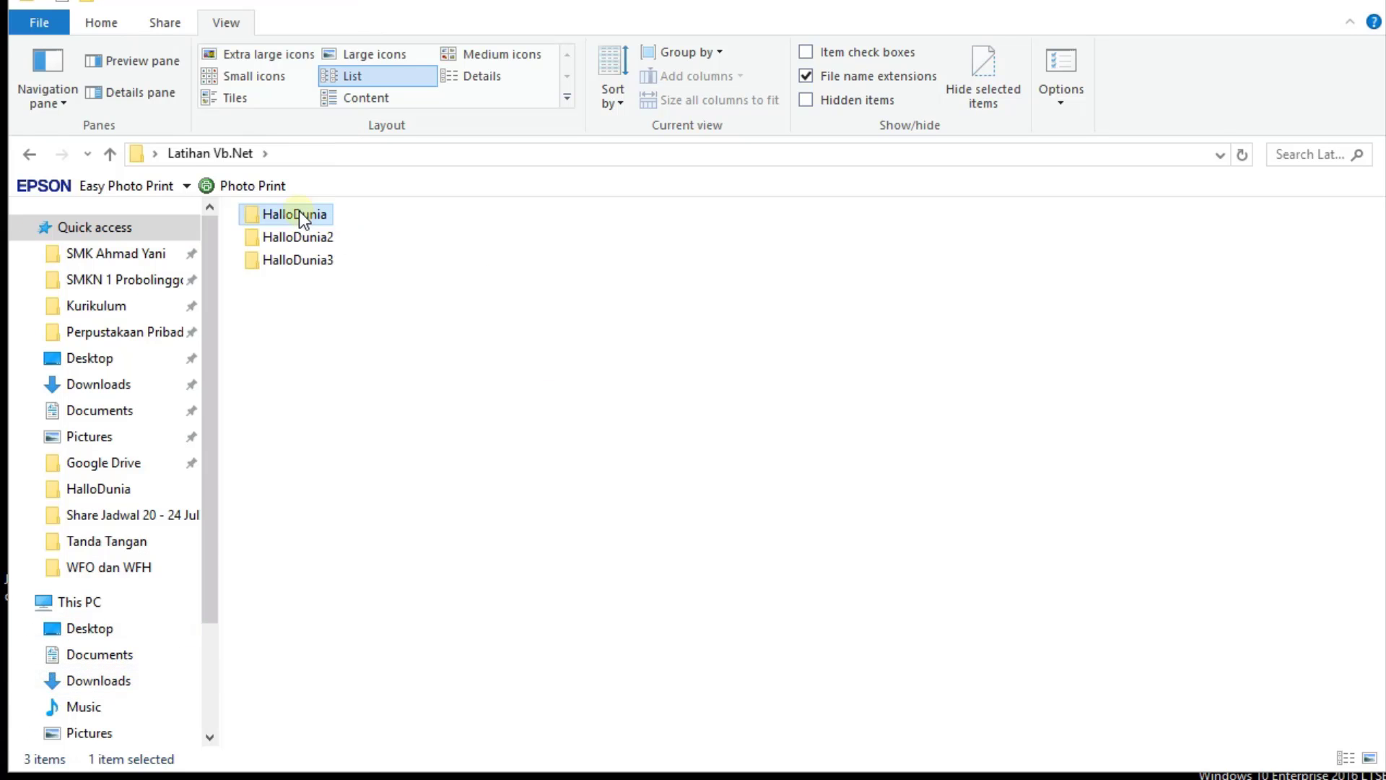
pyautogui.click(558, 287)
pyautogui.rightClick(541, 288)
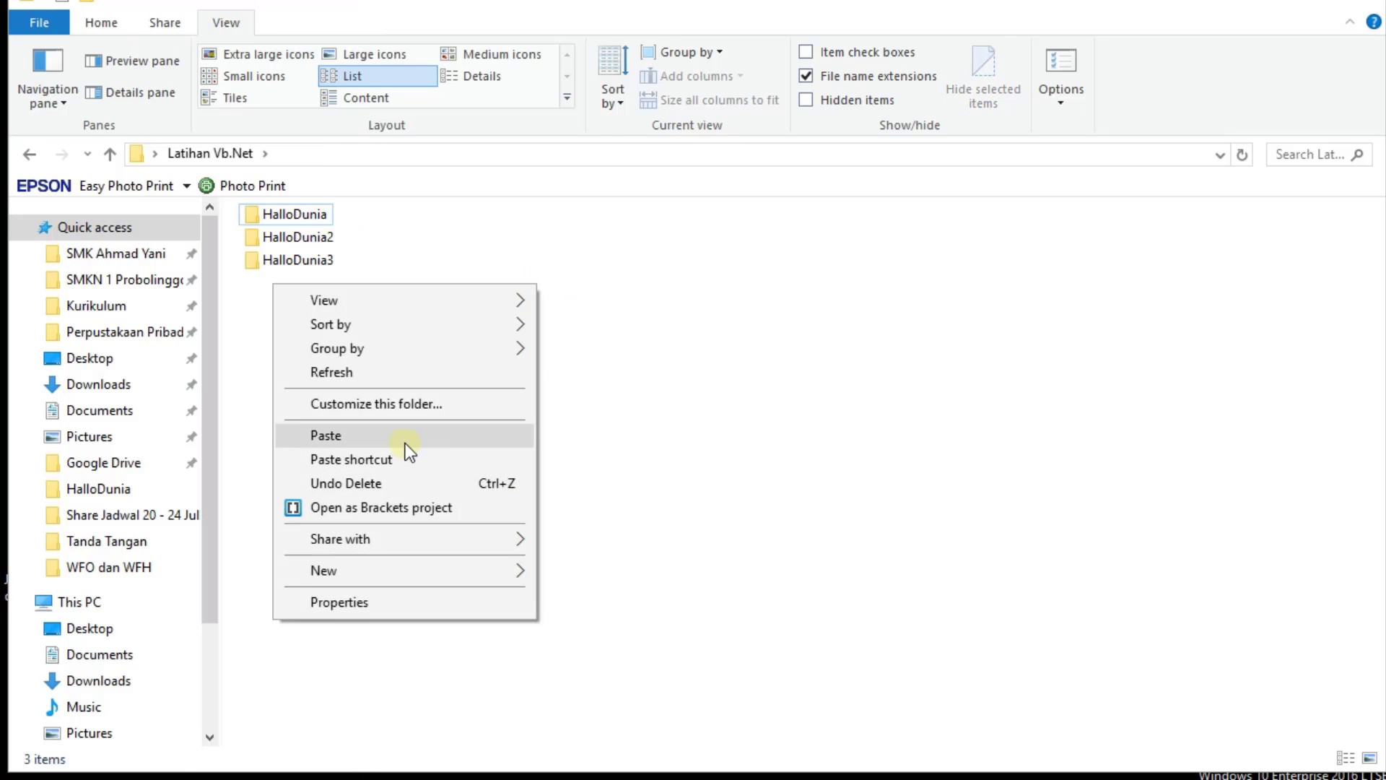
pyautogui.click(326, 436)
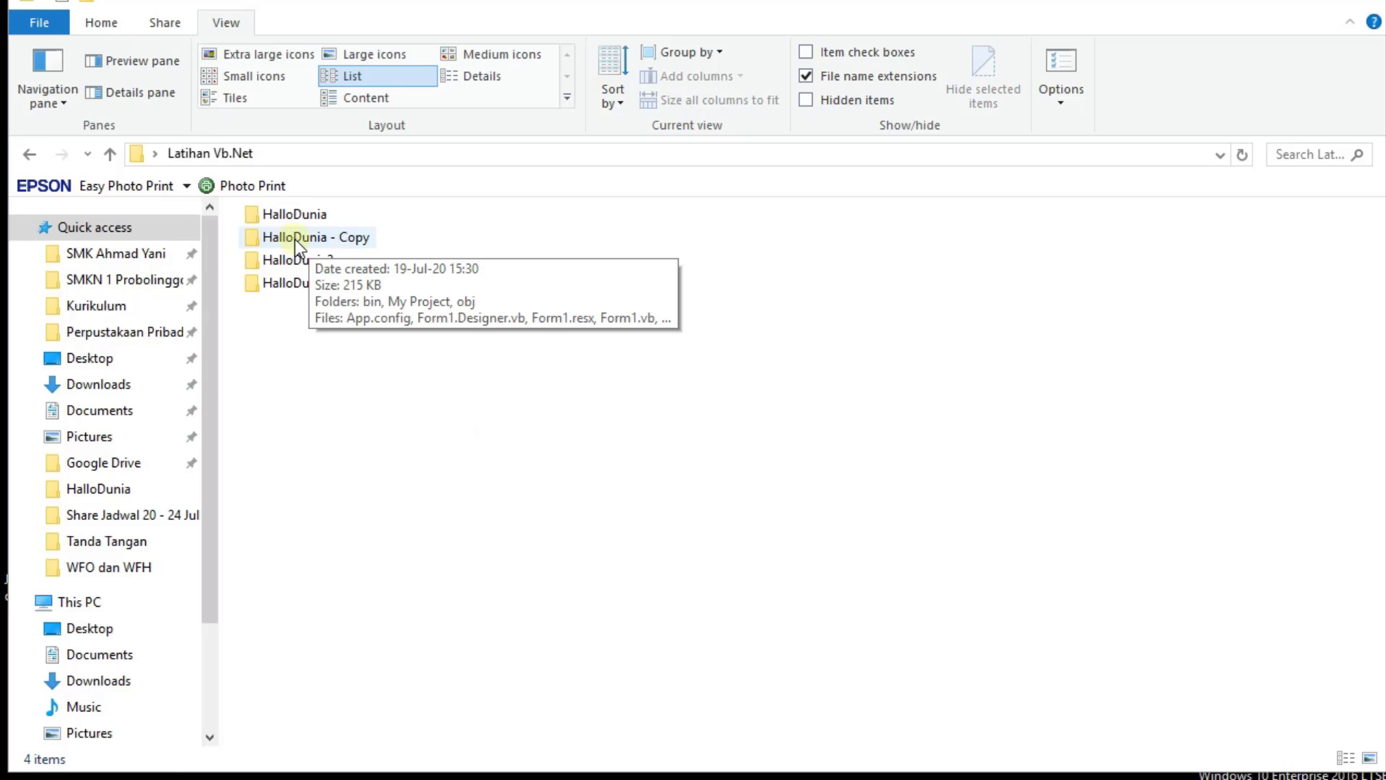
# Open the HalloDunia - Copy folder and delete its bin and obj folders
pyautogui.doubleClick(296, 239)
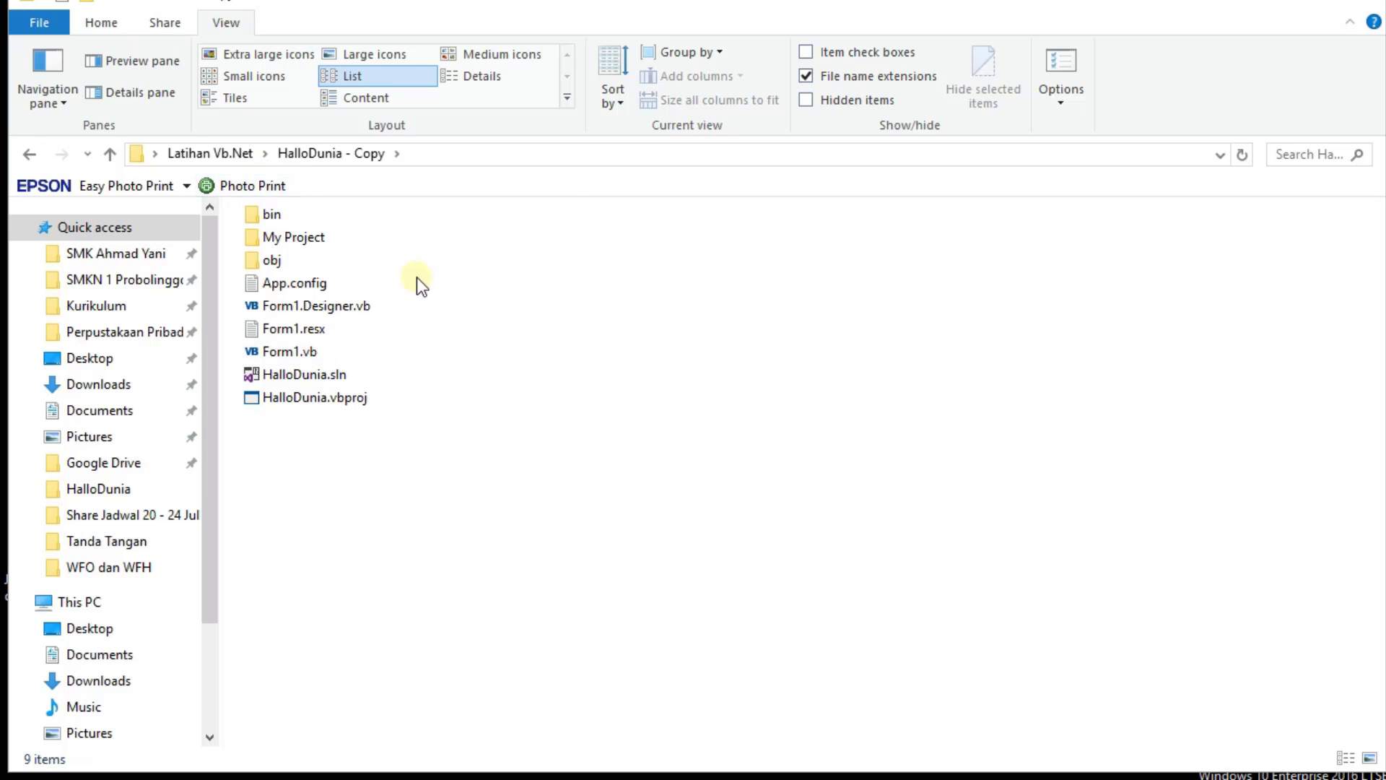
pyautogui.moveTo(257, 262)
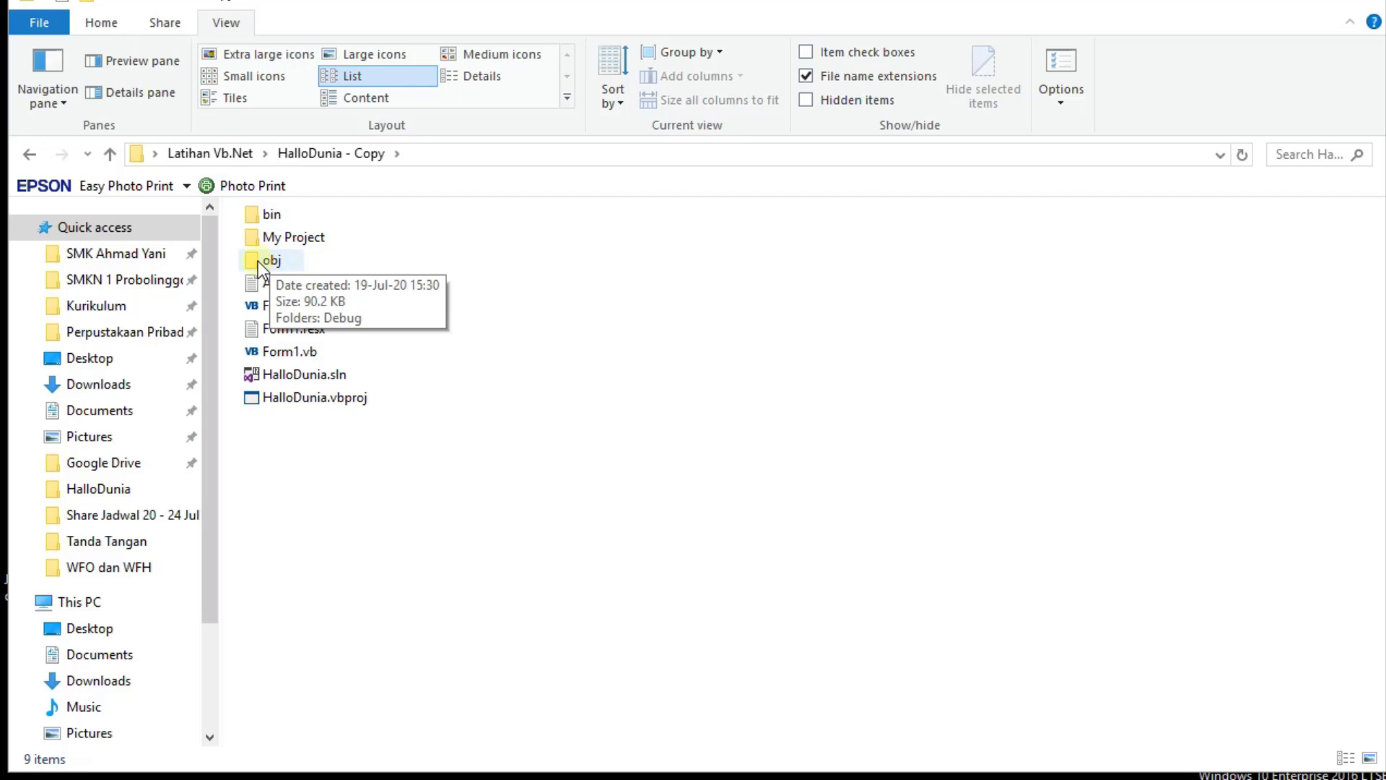
pyautogui.click(258, 261)
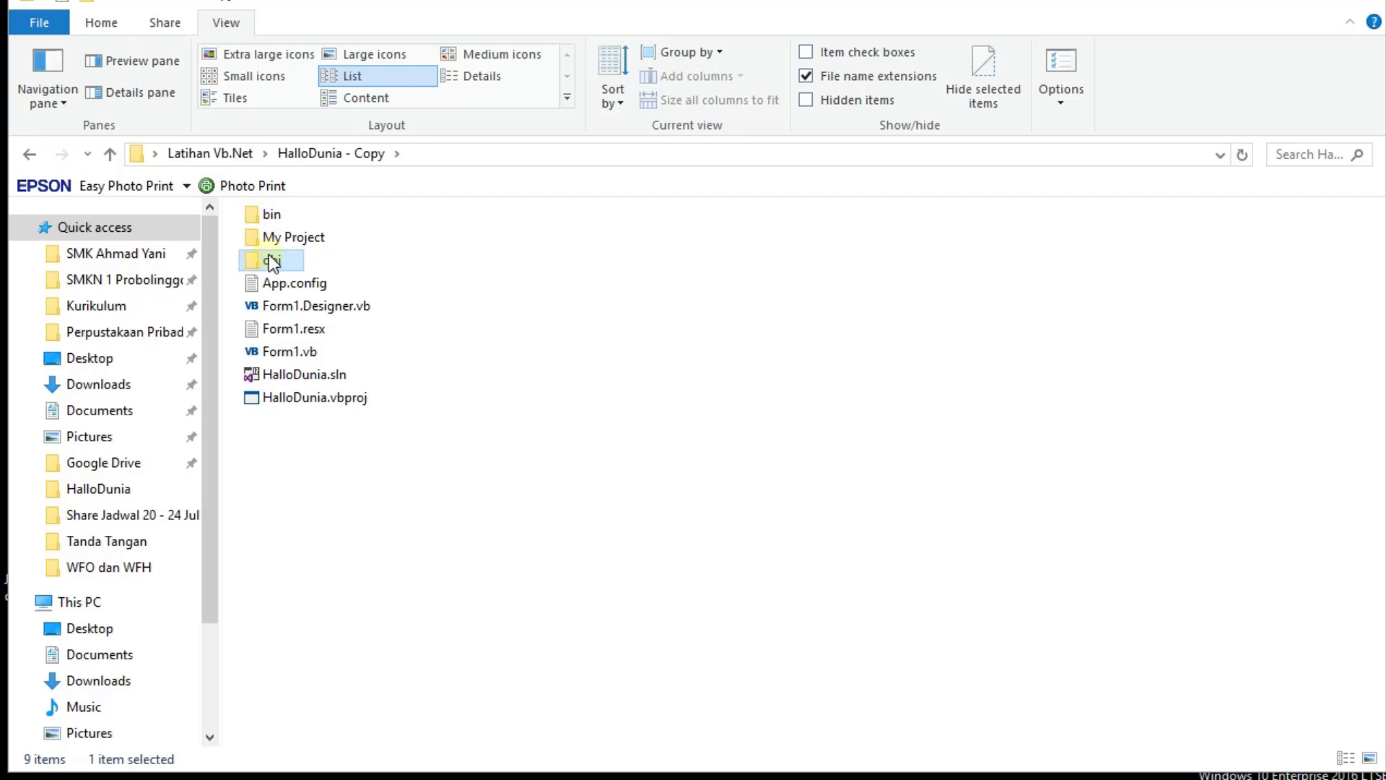
pyautogui.keyDown('ctrl'); pyautogui.click(273, 213); pyautogui.keyUp('ctrl')
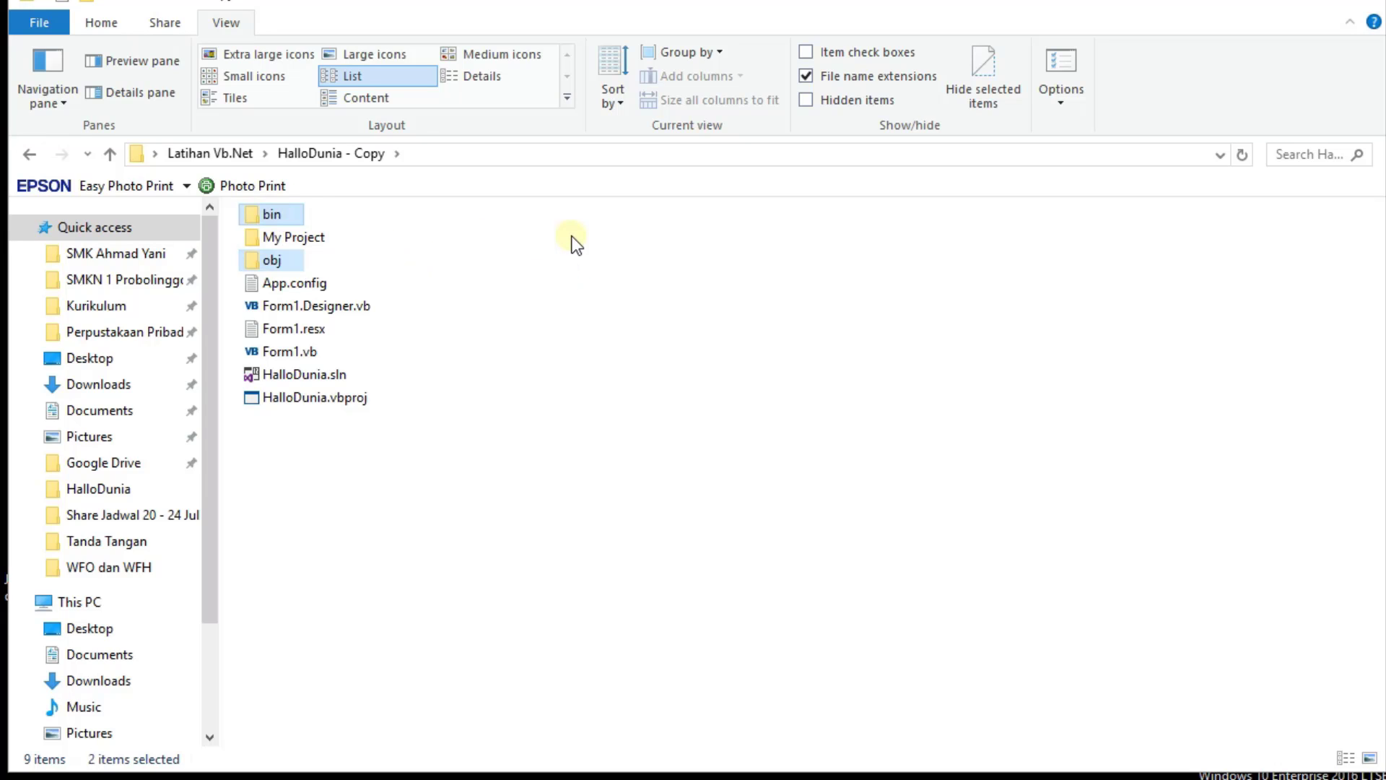
pyautogui.press('Delete')
pyautogui.press('Return')
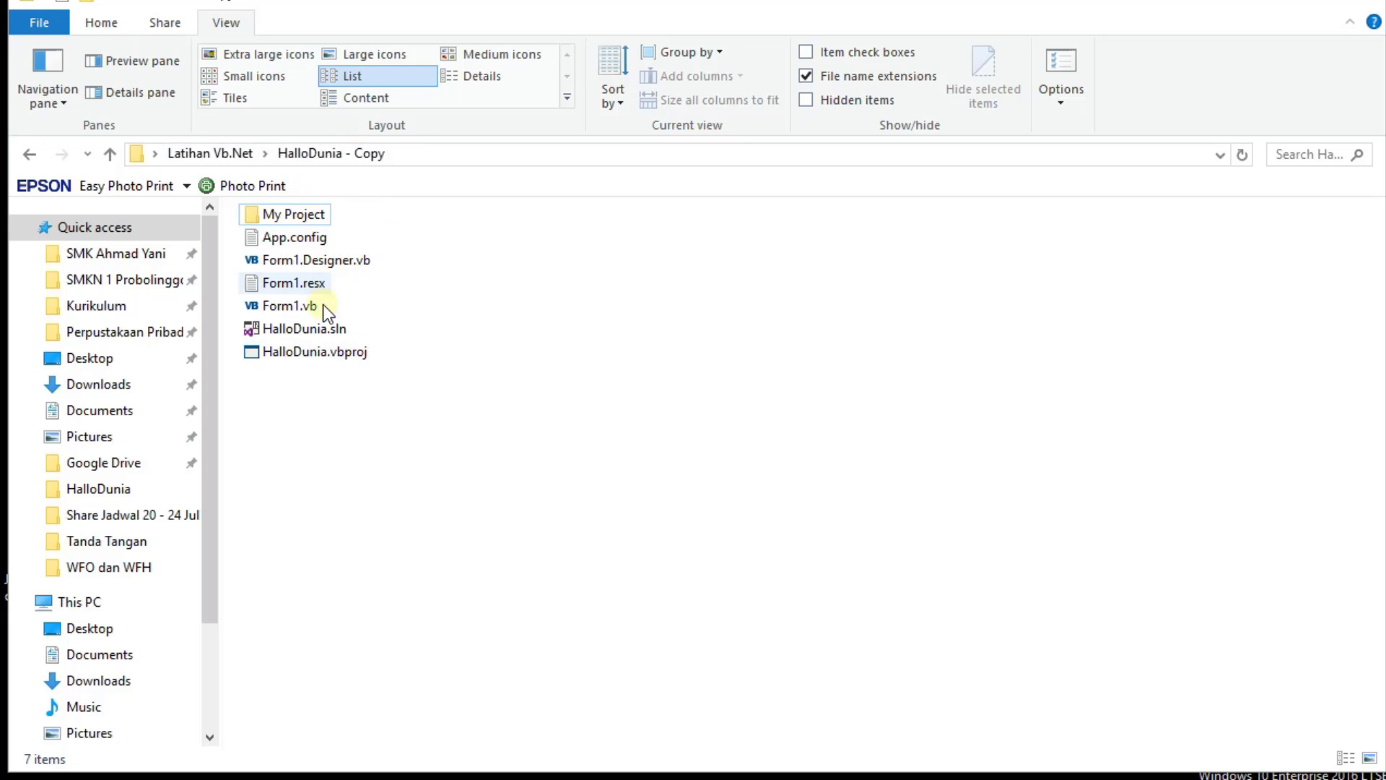
# Open the copied HalloDunia.sln in Visual Studio, view Form1.vb in the designer, and return to File Explorer
pyautogui.doubleClick(305, 327)
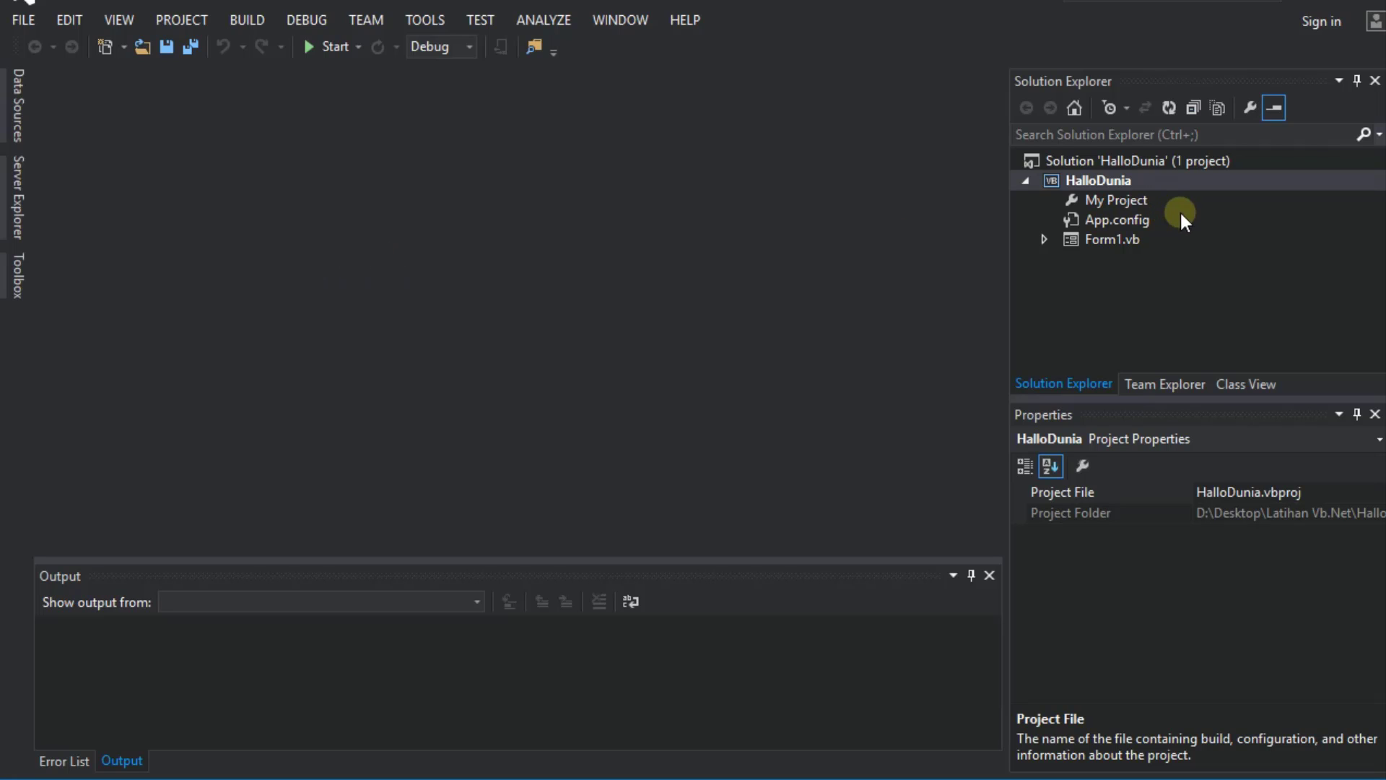
pyautogui.click(1108, 241)
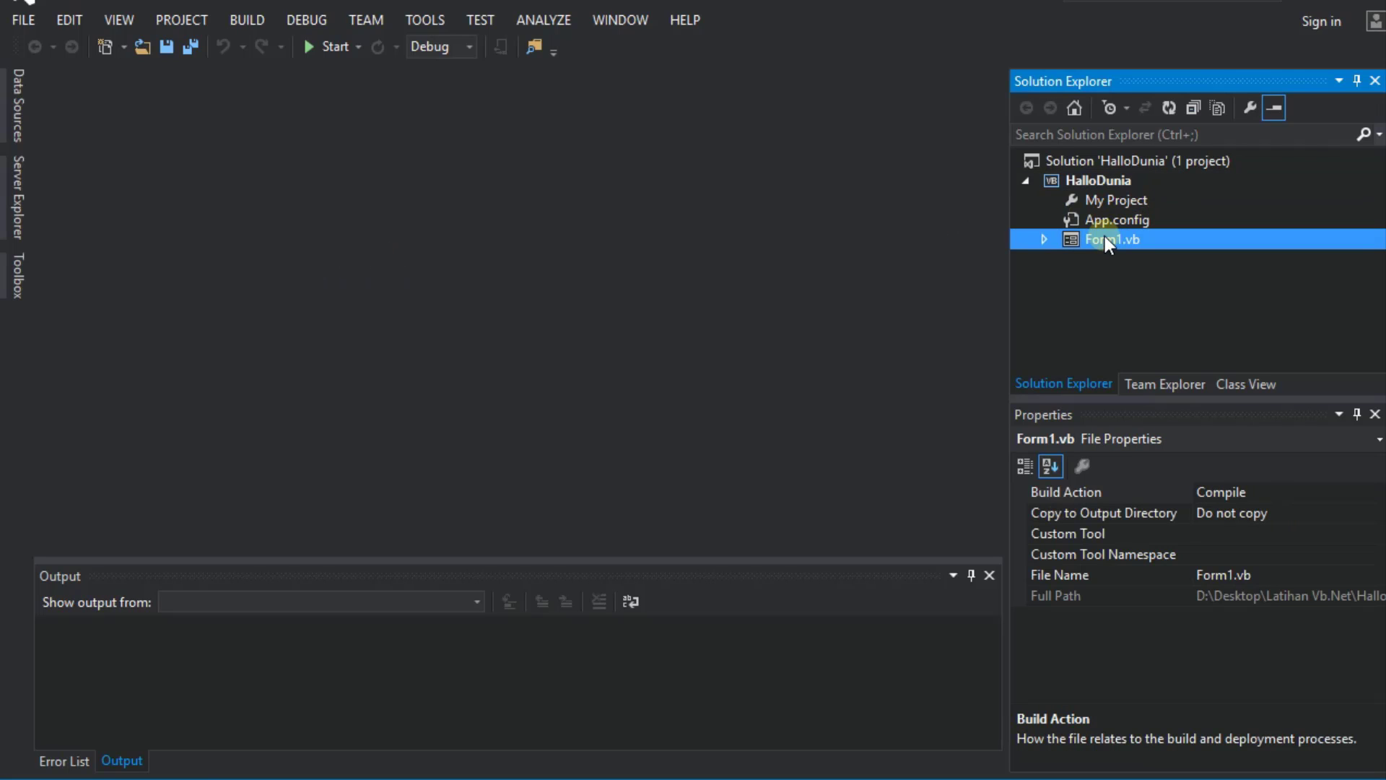
pyautogui.doubleClick(1104, 238)
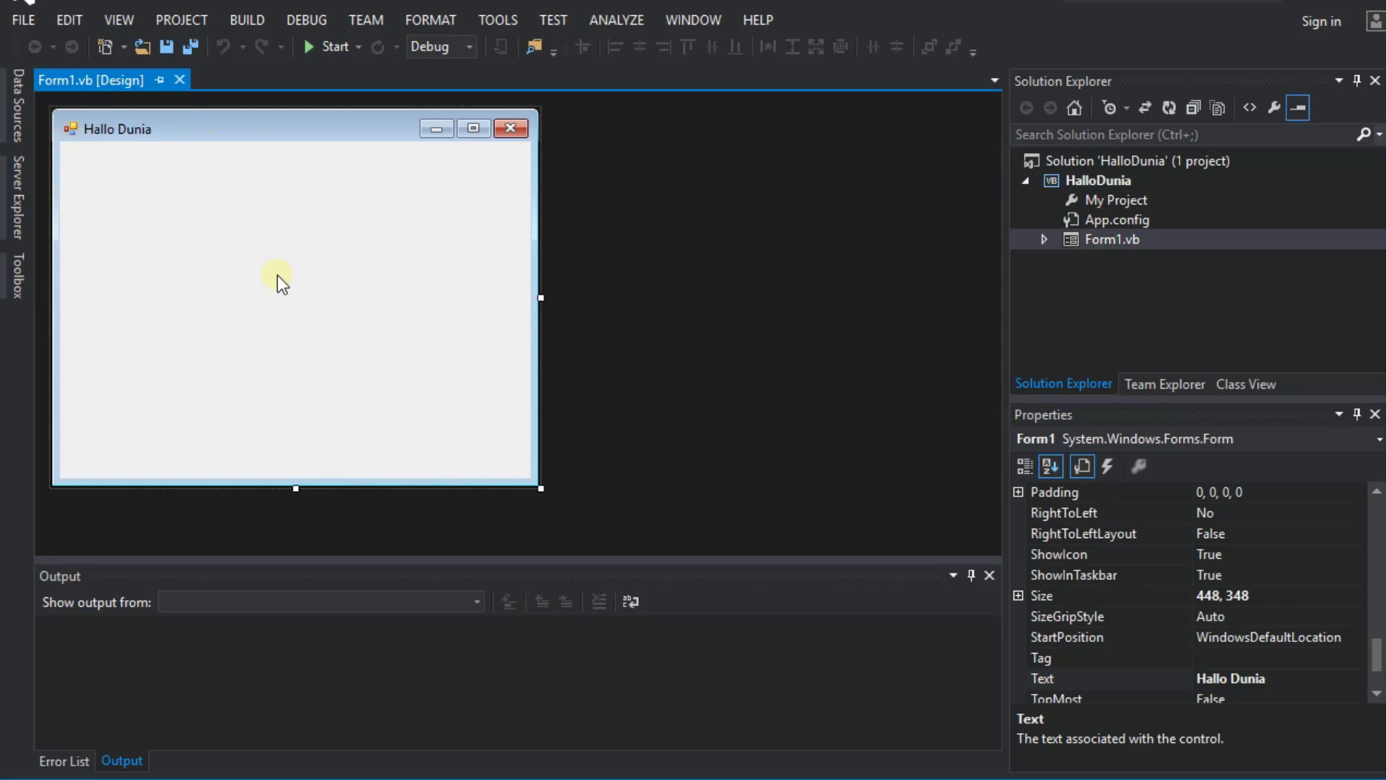
pyautogui.hotkey('alt', 'Tab')
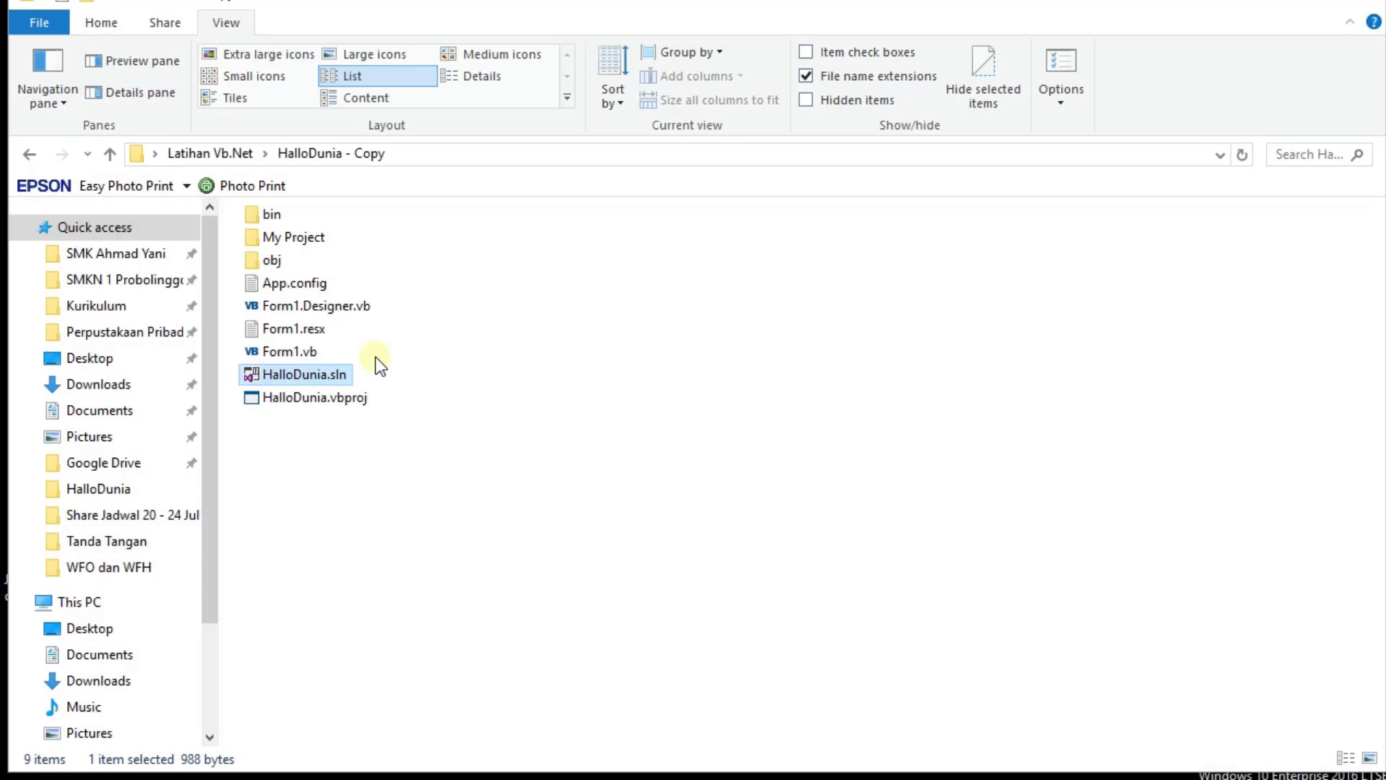
# Delete the regenerated bin and obj folders from HalloDunia - Copy
pyautogui.click(269, 261)
pyautogui.click(281, 220)
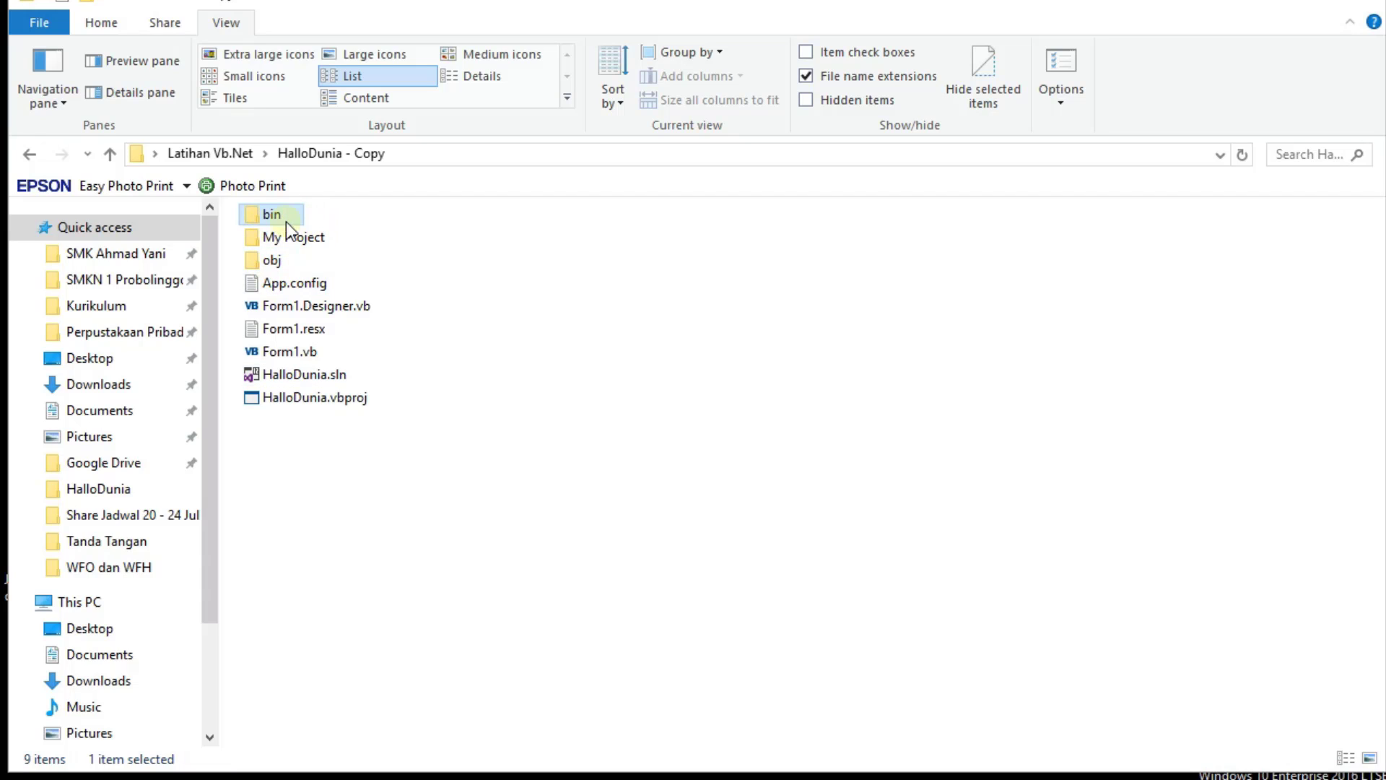
pyautogui.click(369, 254)
pyautogui.click(273, 260)
pyautogui.click(283, 215)
pyautogui.click(319, 250)
pyautogui.click(269, 261)
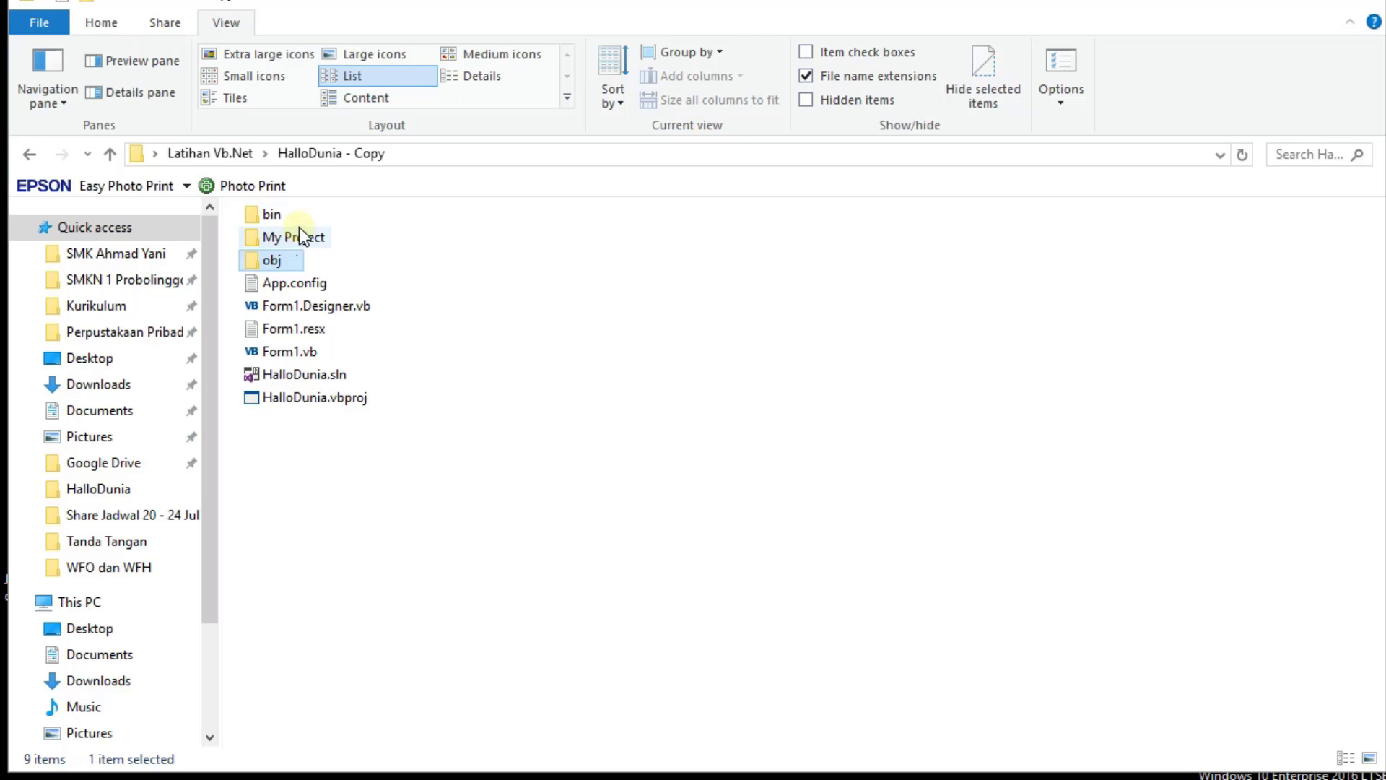
pyautogui.keyDown('ctrl'); pyautogui.click(286, 217); pyautogui.keyUp('ctrl')
pyautogui.press('Delete')
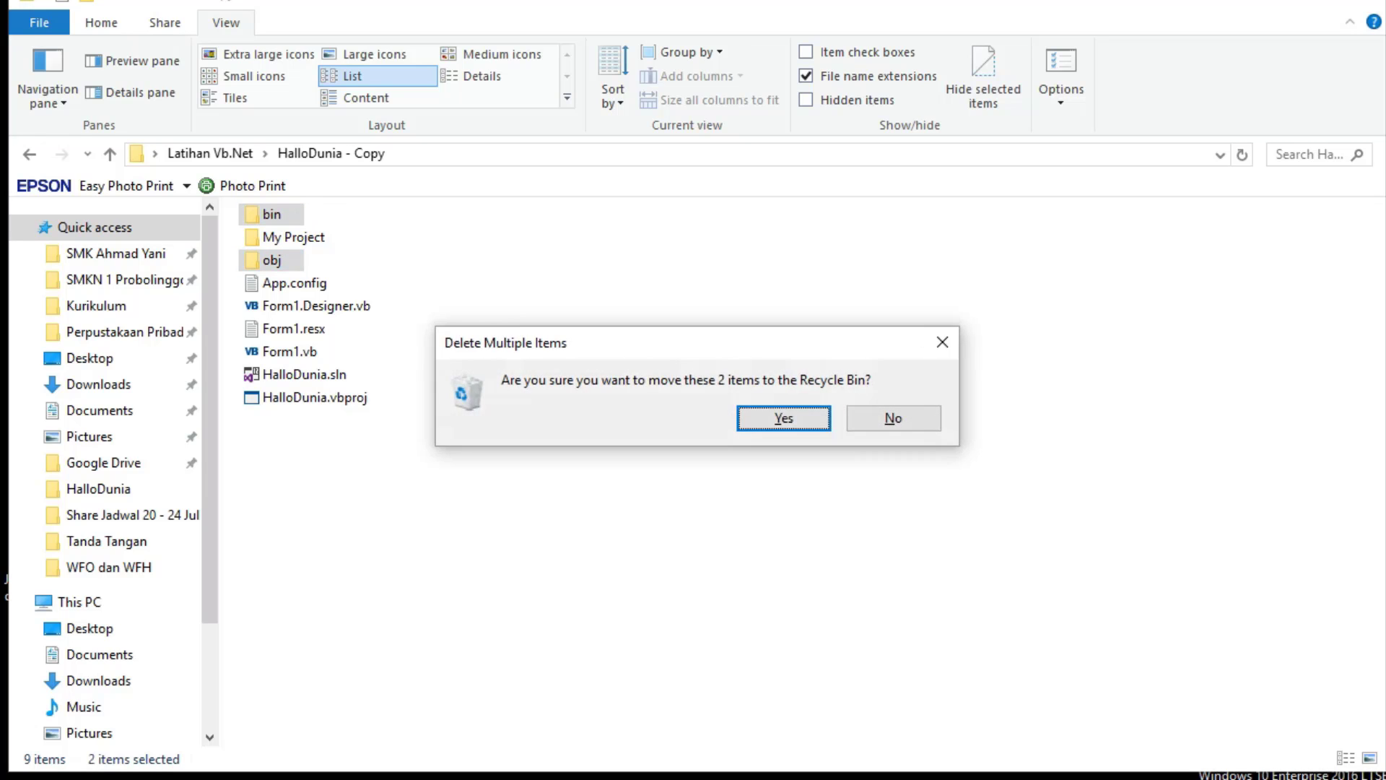
pyautogui.press('Return')
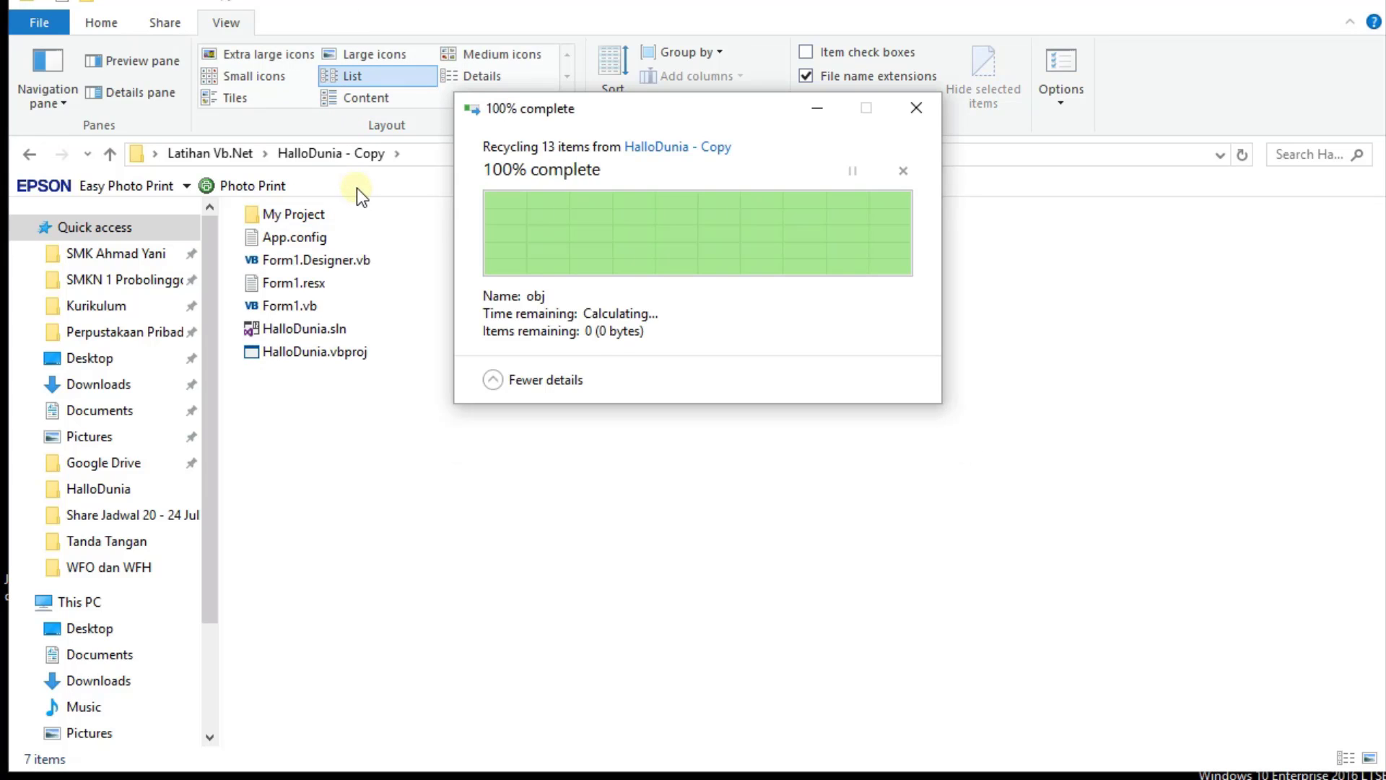
# Go up to Latihan Vb.Net and compress the HalloDunia - Copy folder into HalloDunia - Copy.rar
pyautogui.click(233, 154)
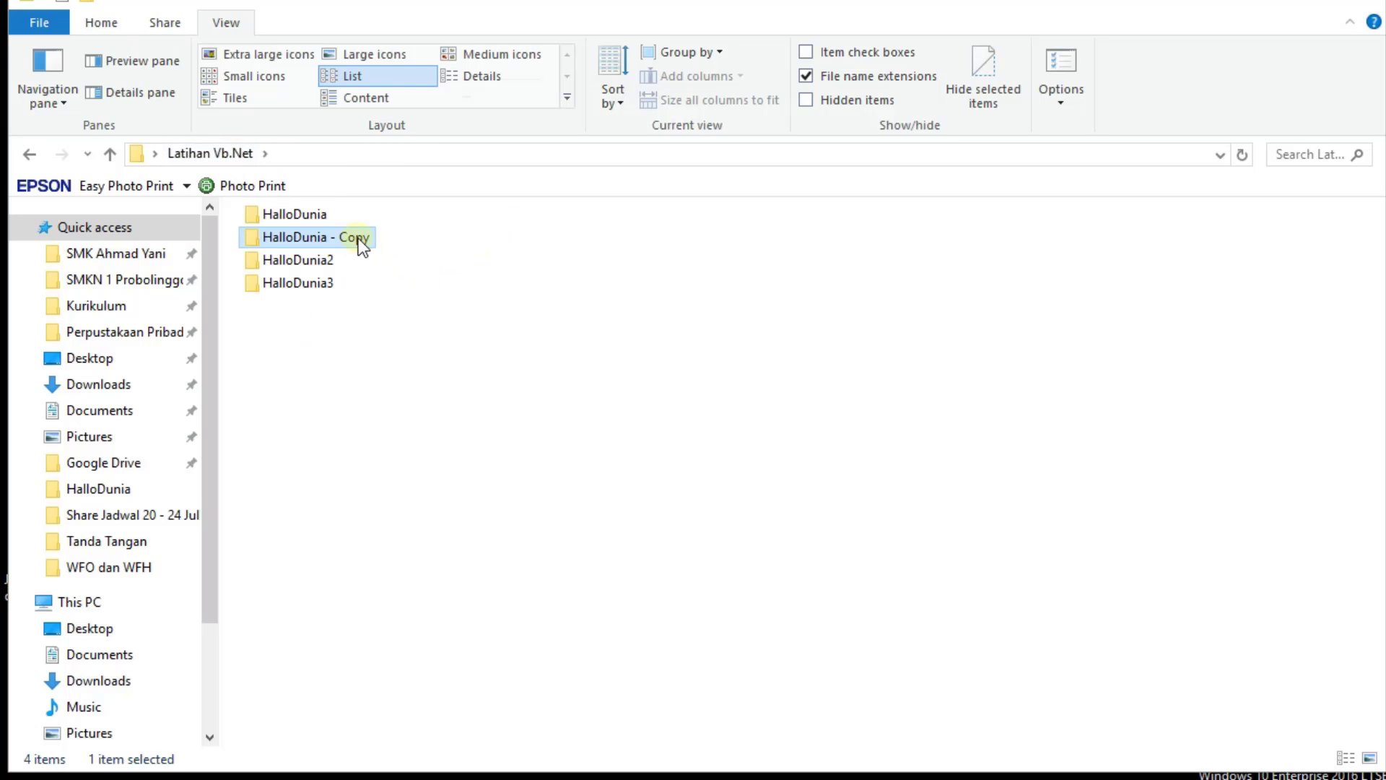
pyautogui.rightClick(317, 241)
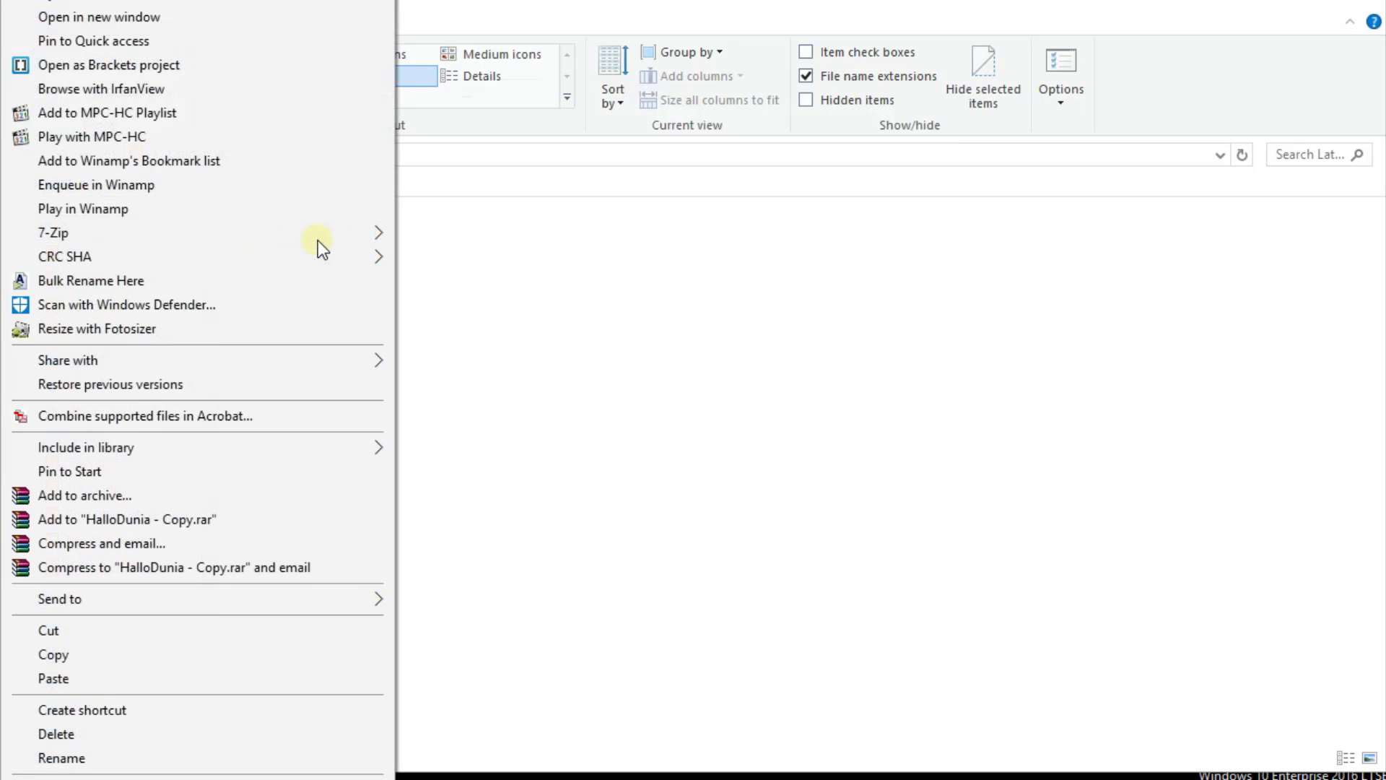
pyautogui.click(172, 517)
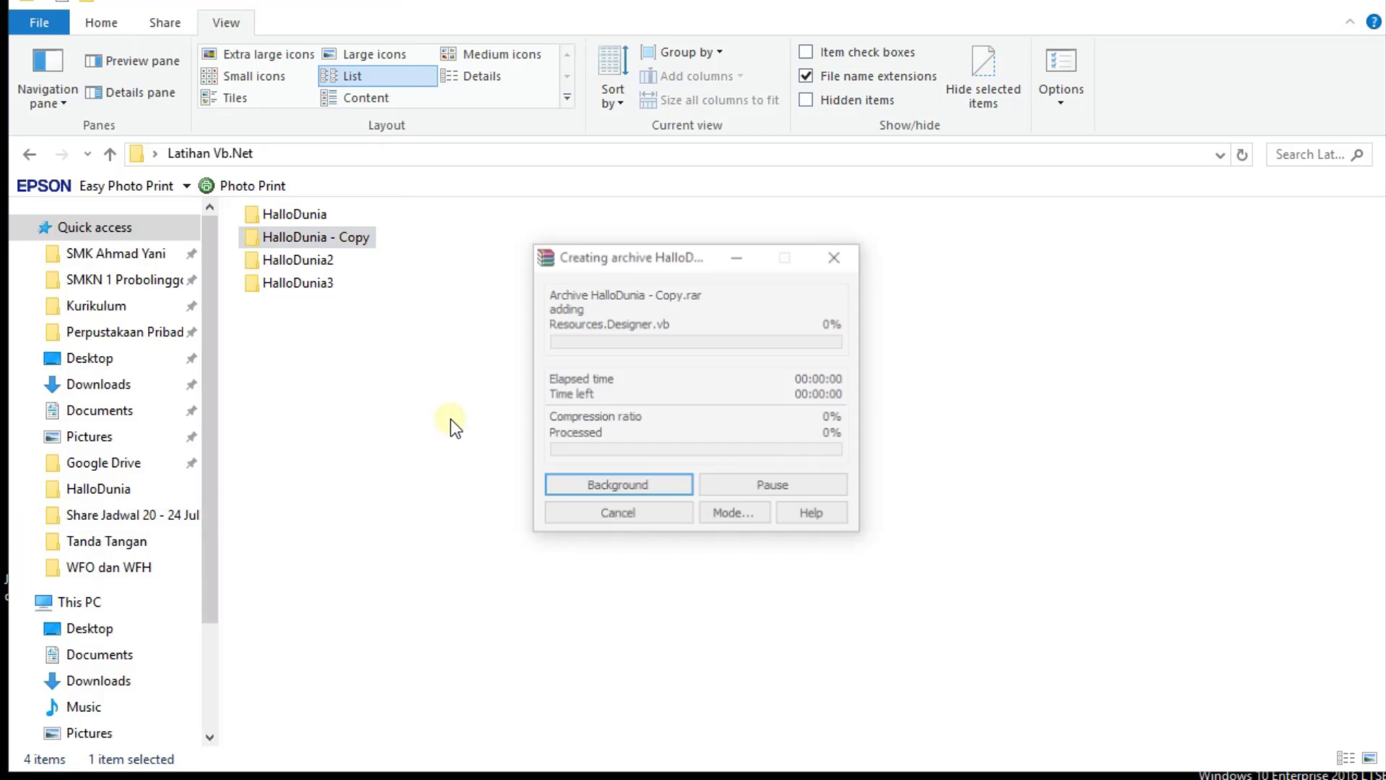
pyautogui.click(498, 319)
pyautogui.click(297, 313)
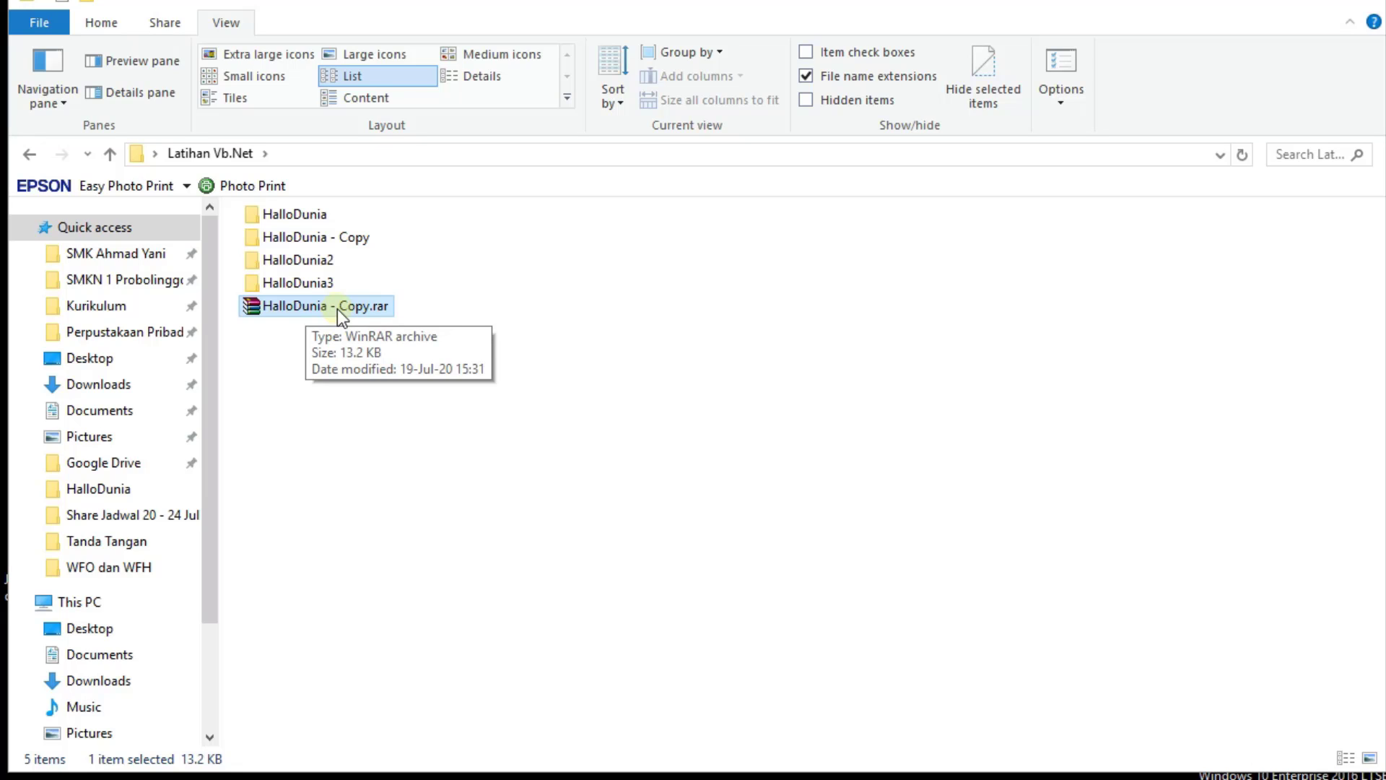
# Review the contents of the HalloDunia - Copy folder, go back to Latihan Vb.Net and select the RAR archive
pyautogui.click(299, 215)
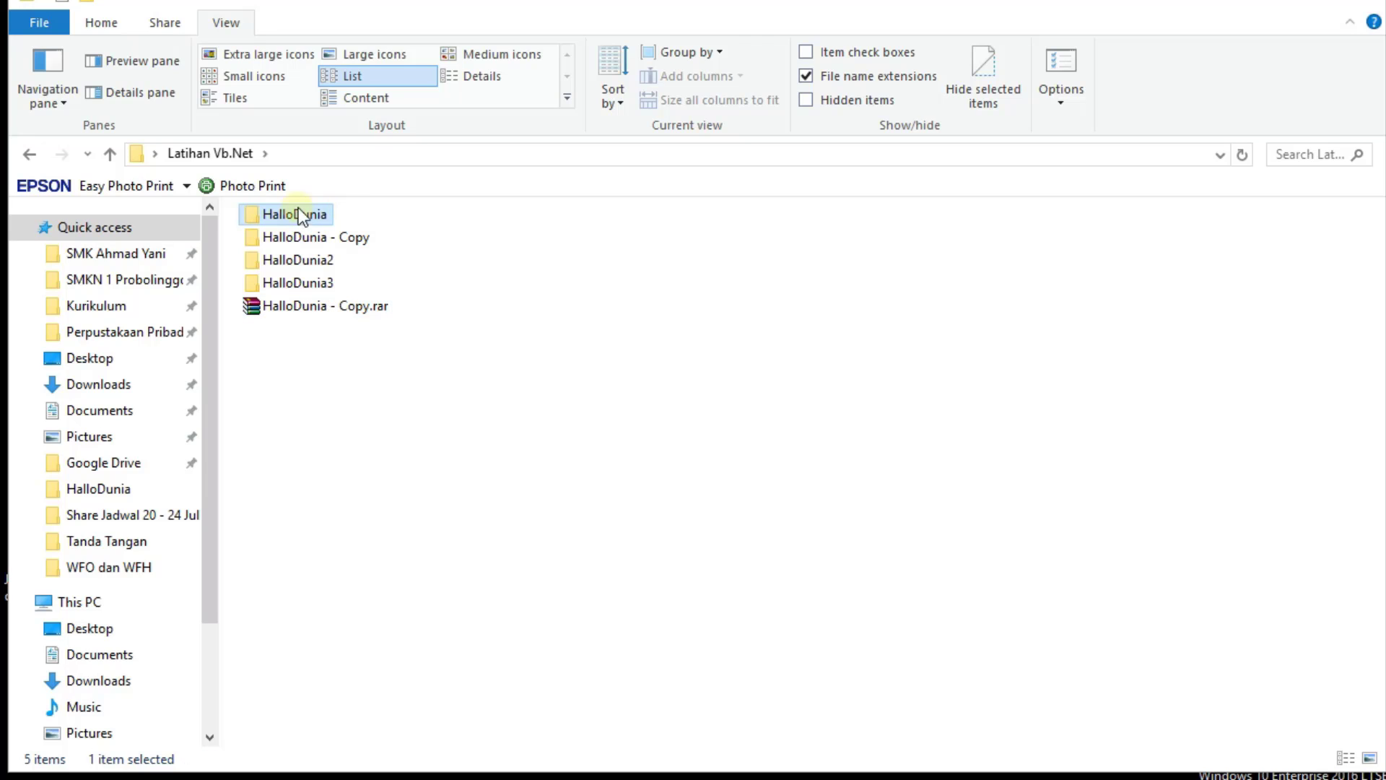
pyautogui.moveTo(323, 216)
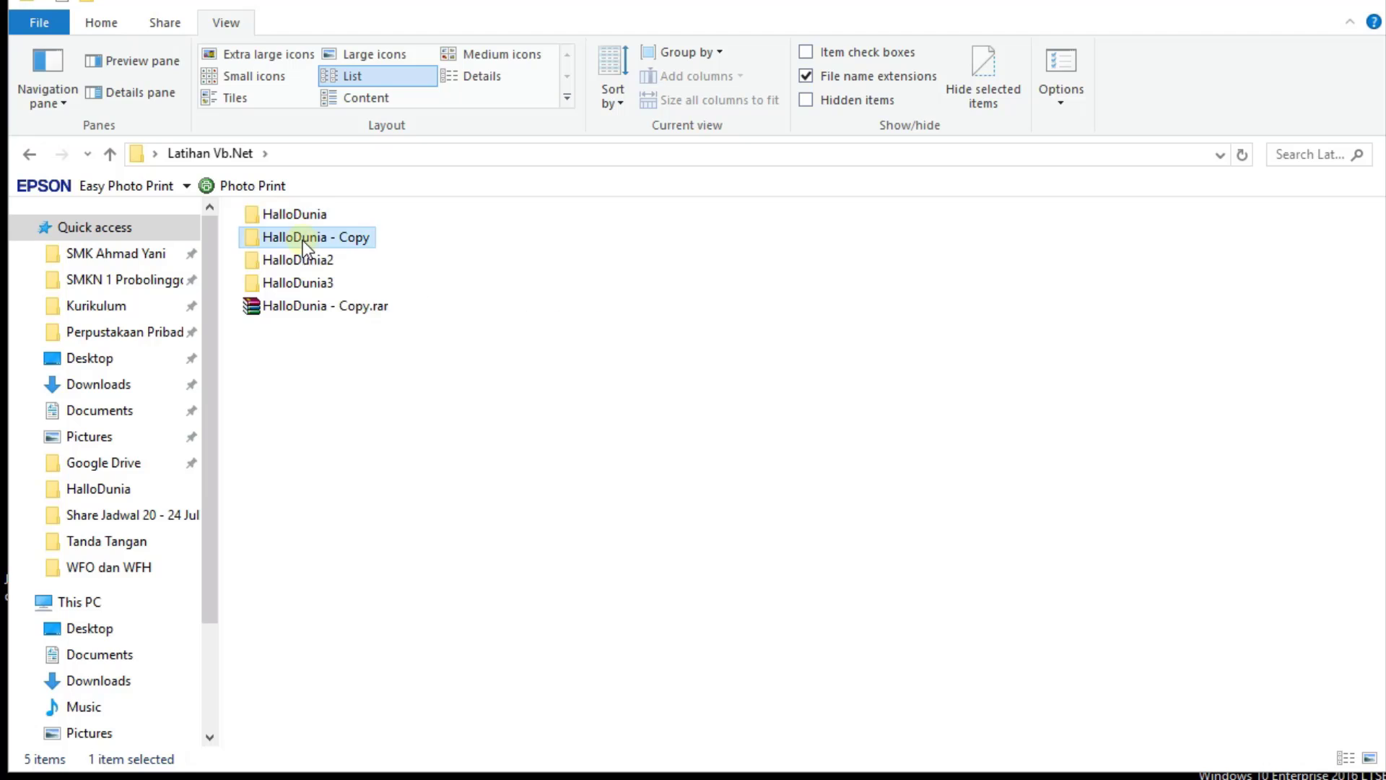
pyautogui.doubleClick(302, 240)
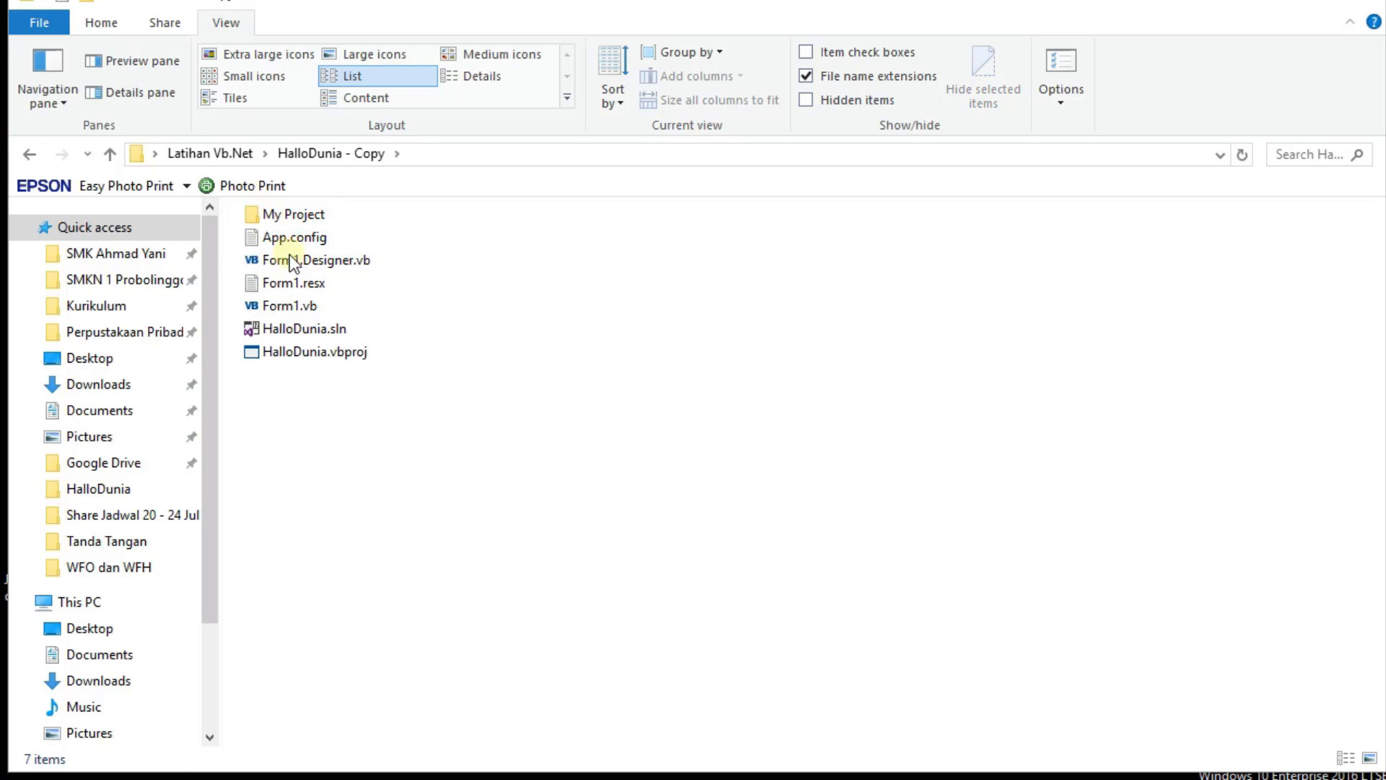
pyautogui.click(245, 153)
pyautogui.click(475, 387)
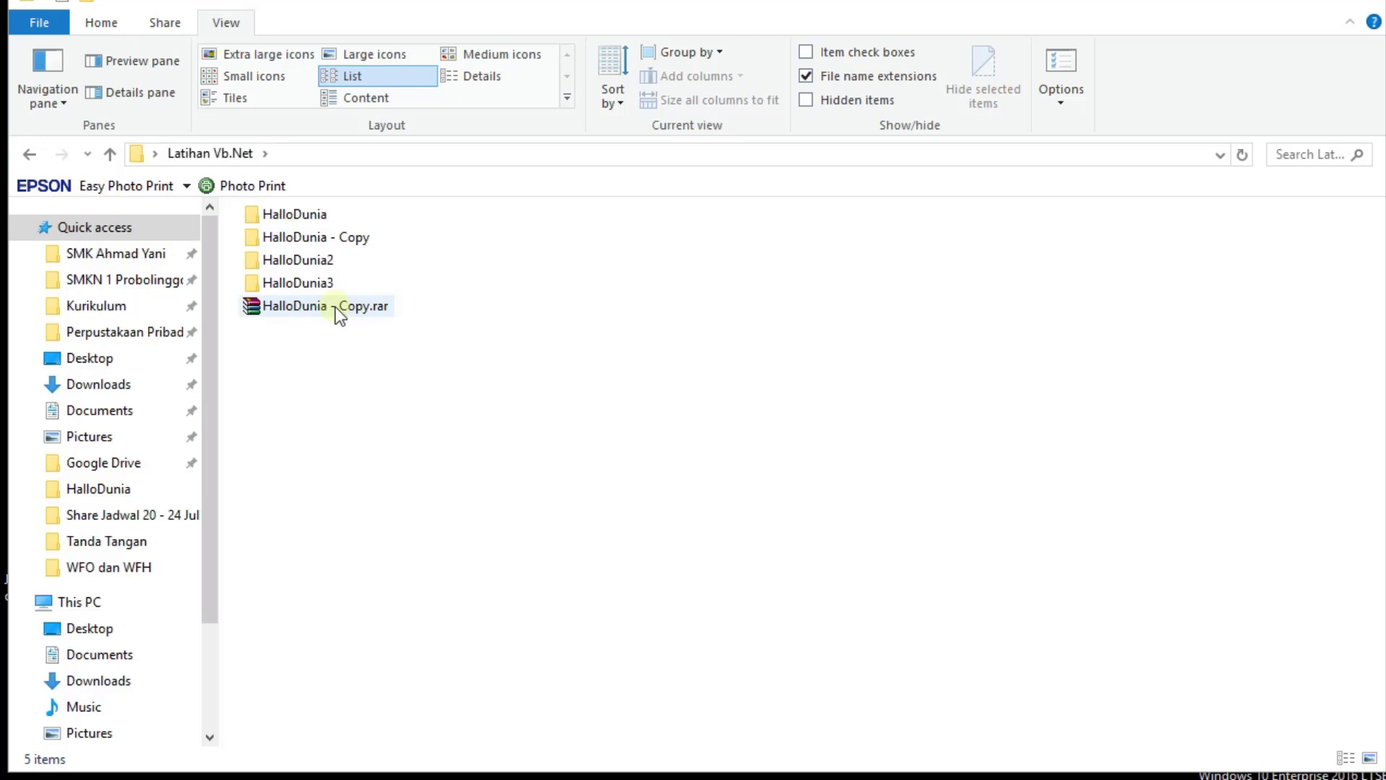
pyautogui.click(312, 304)
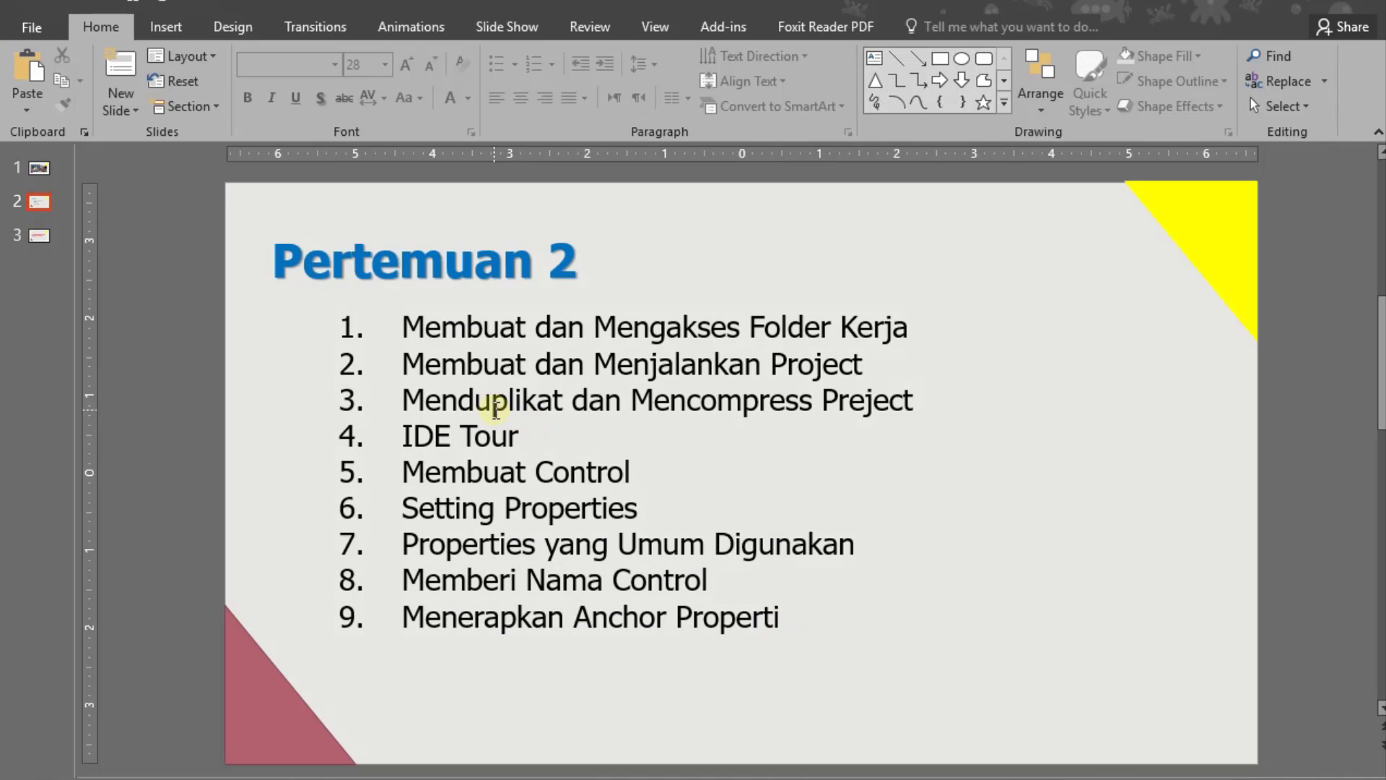
# In PowerPoint, highlight the third Pertemuan 2 topic on duplicating and compressing, and show slide 3 on self assessment
pyautogui.moveTo(415, 399); pyautogui.dragTo(918, 401)
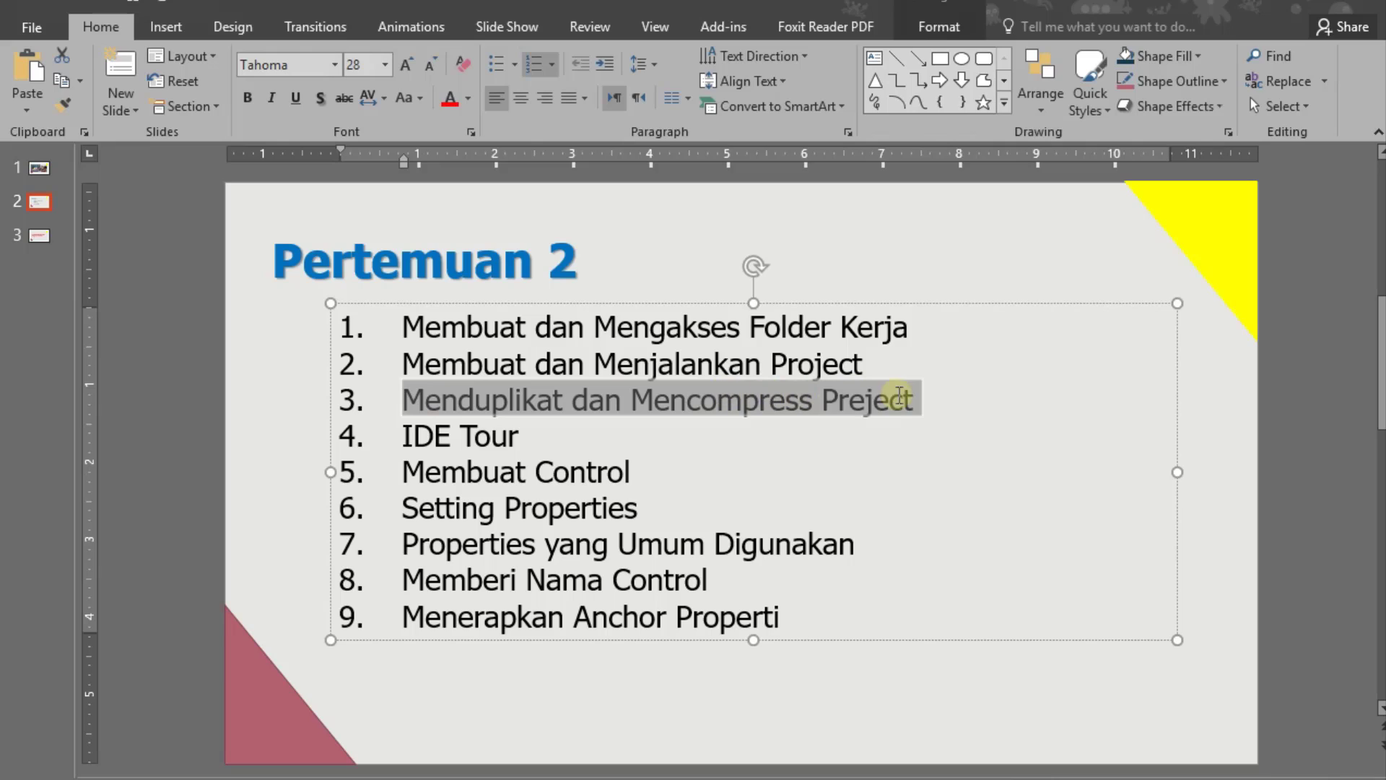
pyautogui.click(865, 269)
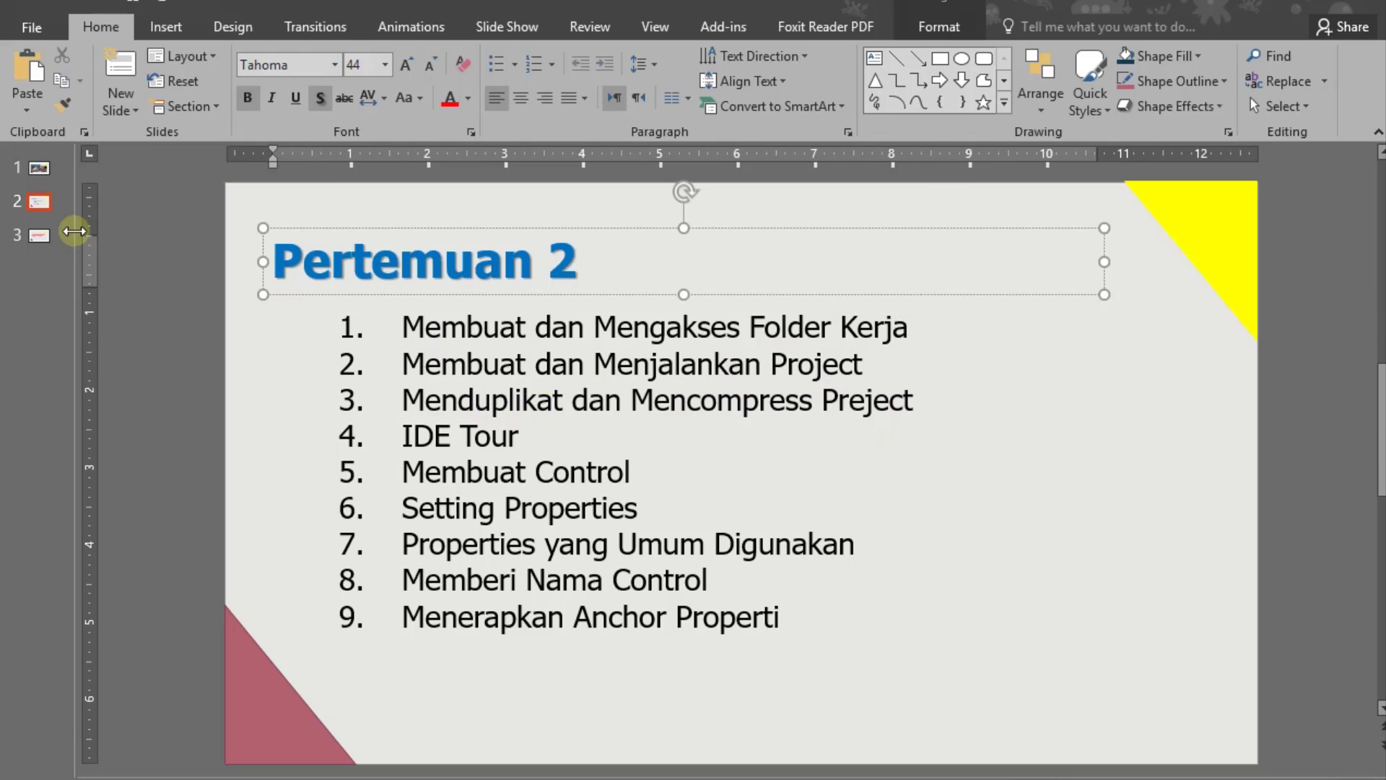
pyautogui.click(41, 235)
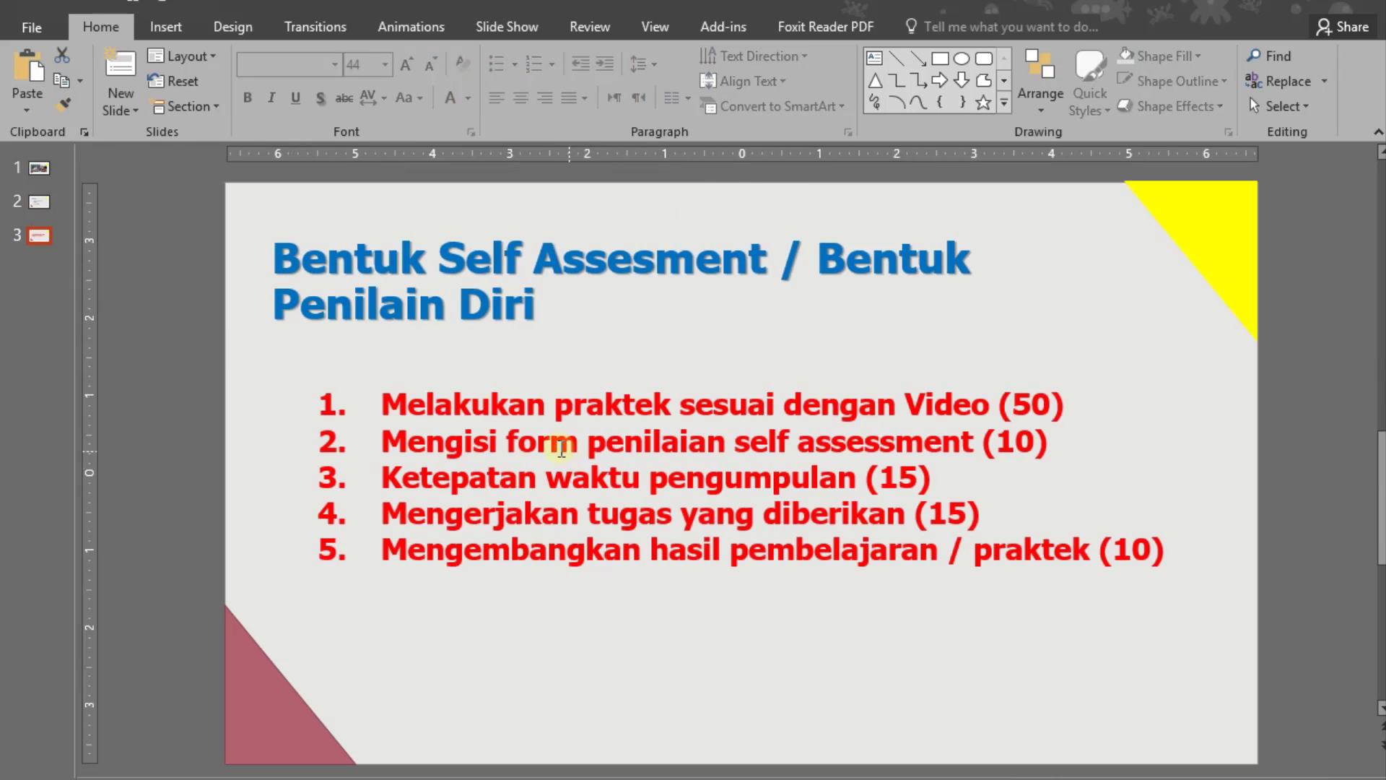